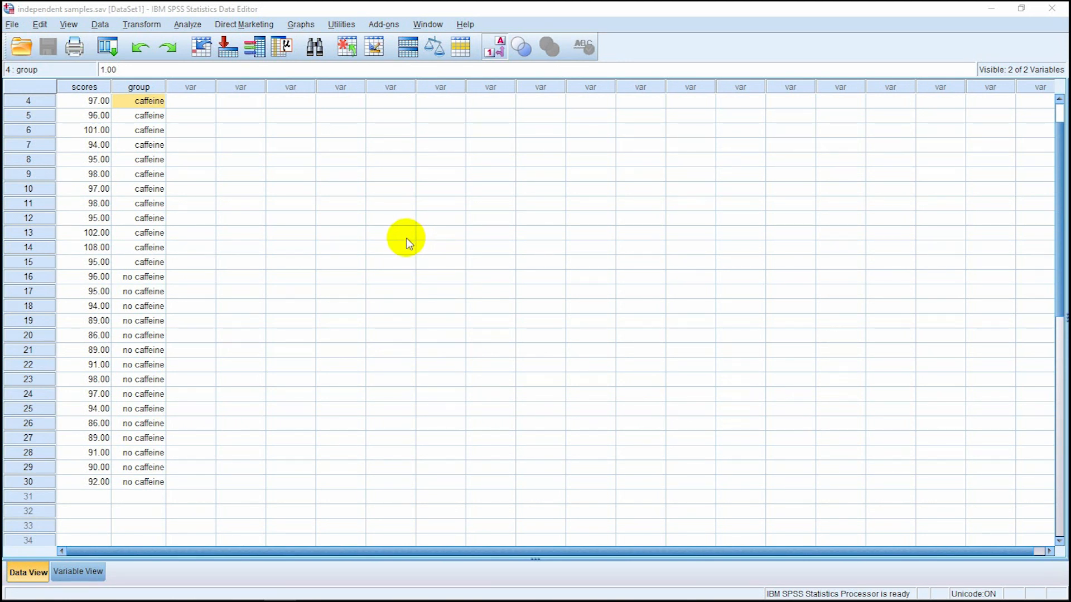
Examine how the group column divides the 30 cases into caffeine and no caffeine
left_click(199, 163)
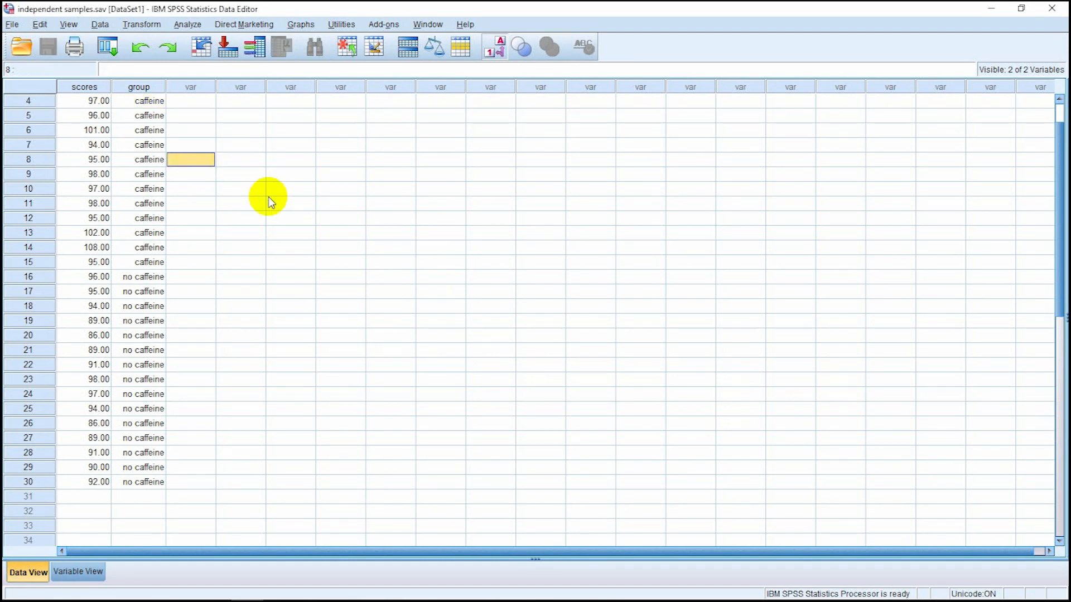
left_click(142, 102)
left_click(144, 262)
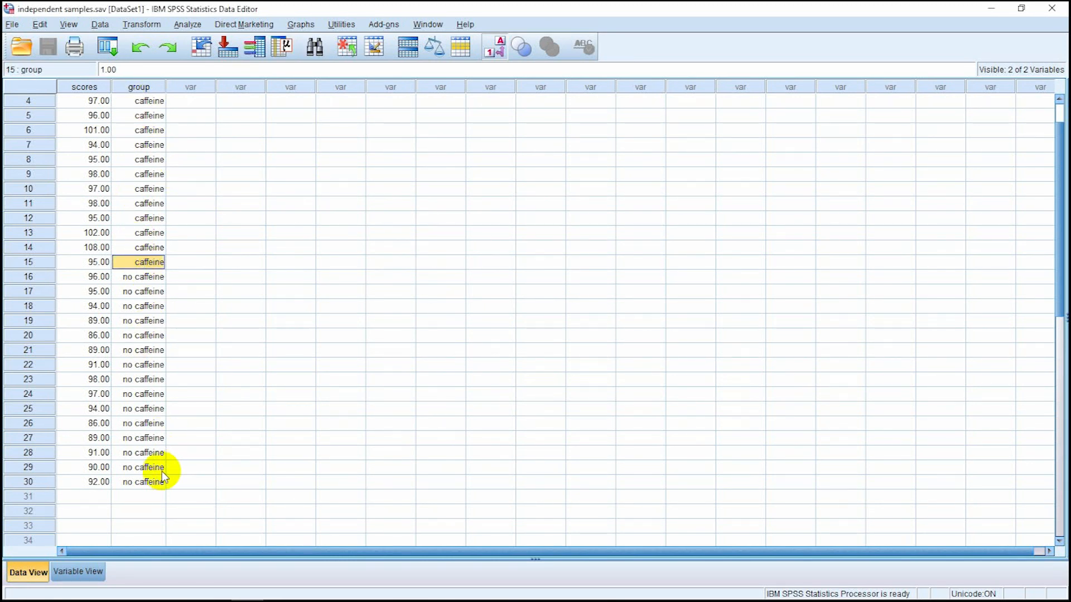
left_click(146, 468)
left_click(132, 282)
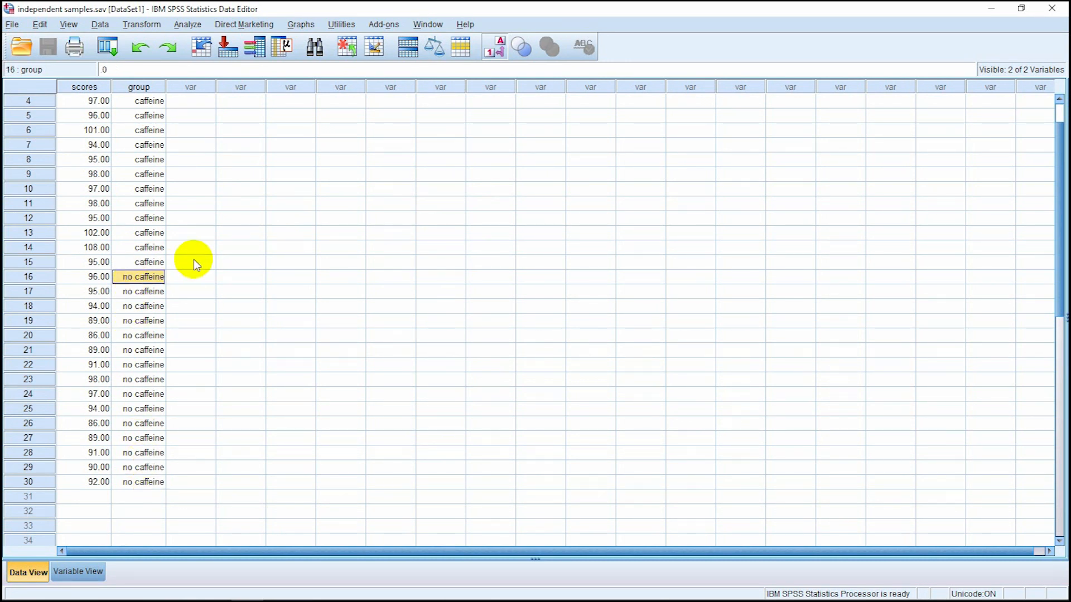
left_click(193, 259)
scroll(253, 357, "up", 1)
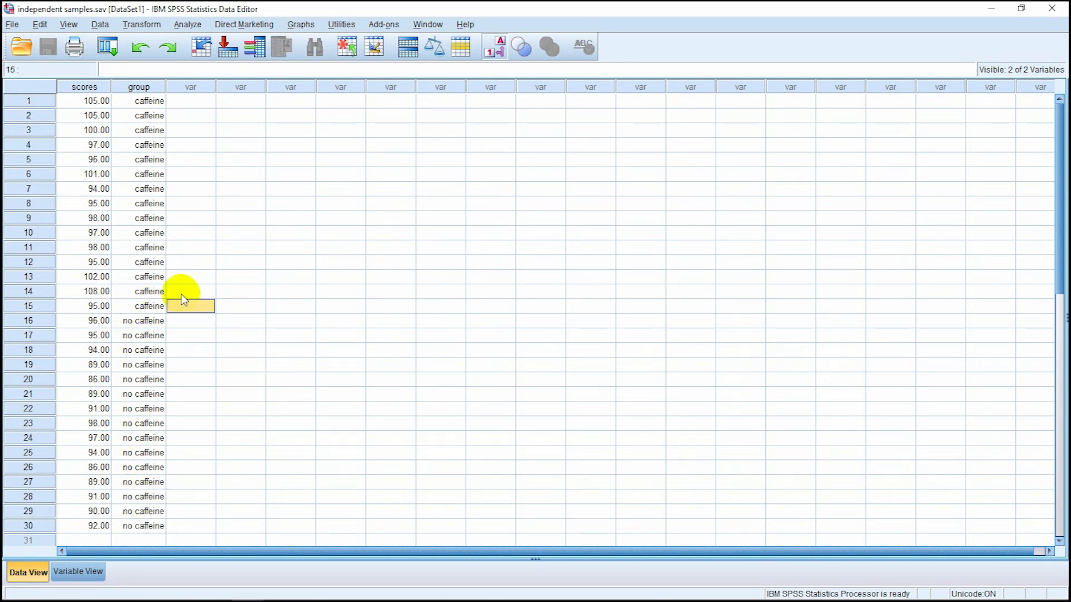
left_click(138, 101)
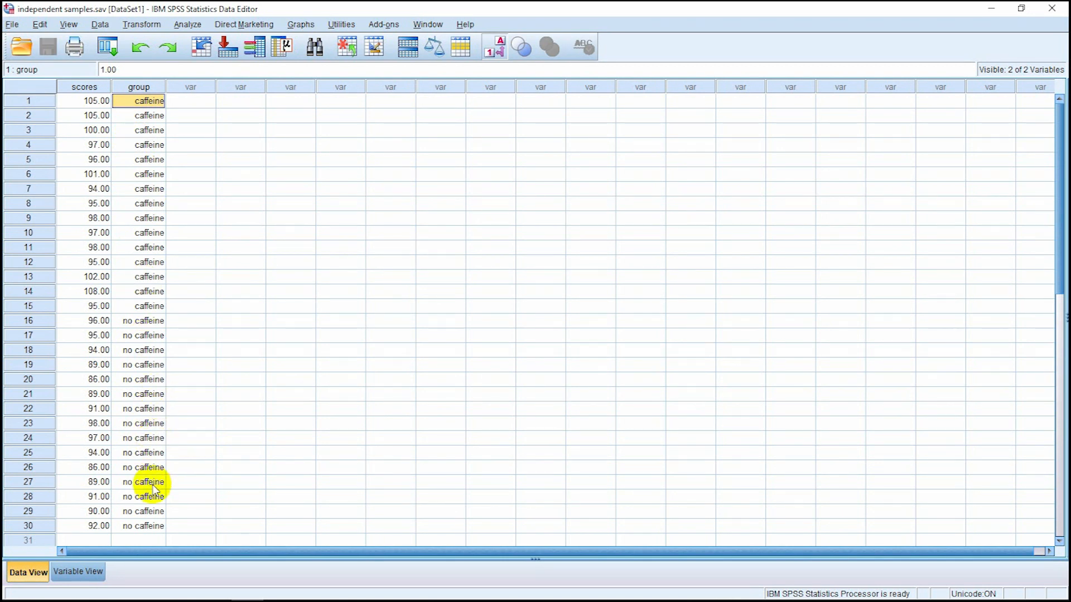
left_click(146, 526)
left_click(146, 307)
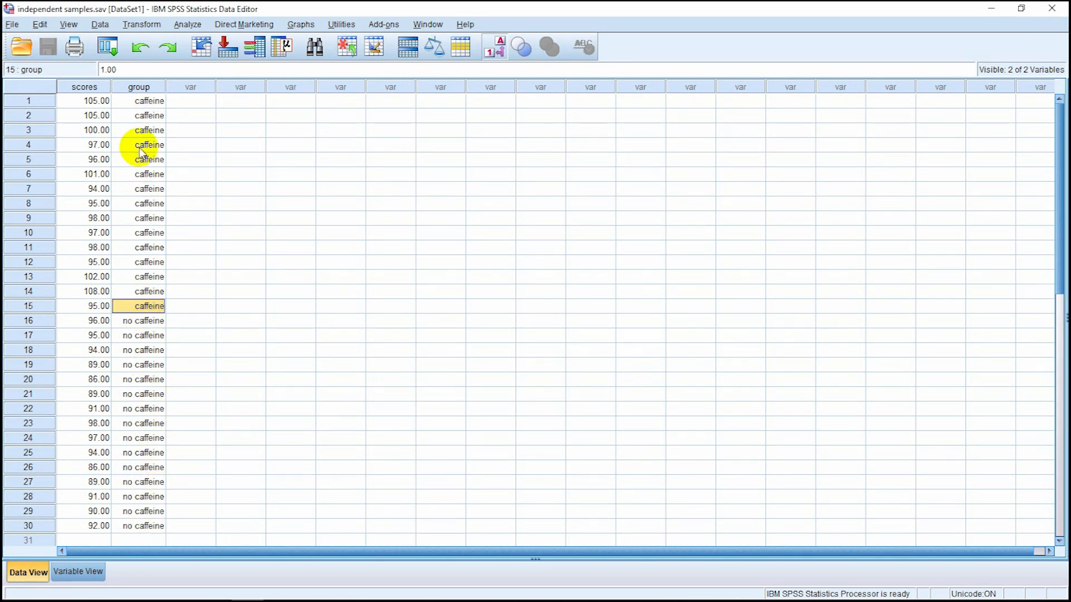
left_click(138, 101)
left_click(192, 132)
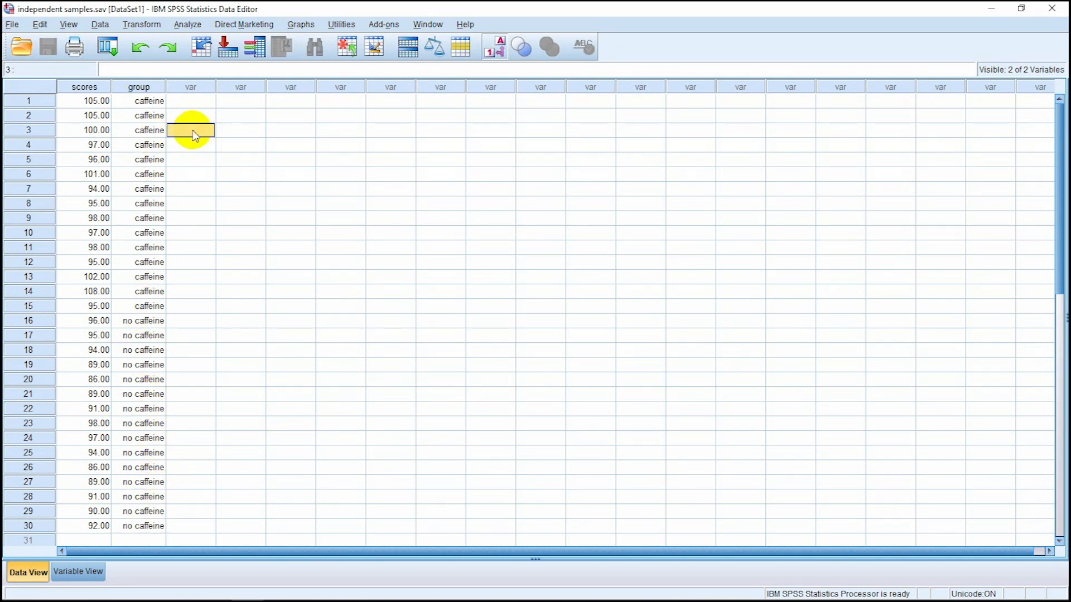
left_click(147, 322)
left_click(158, 526)
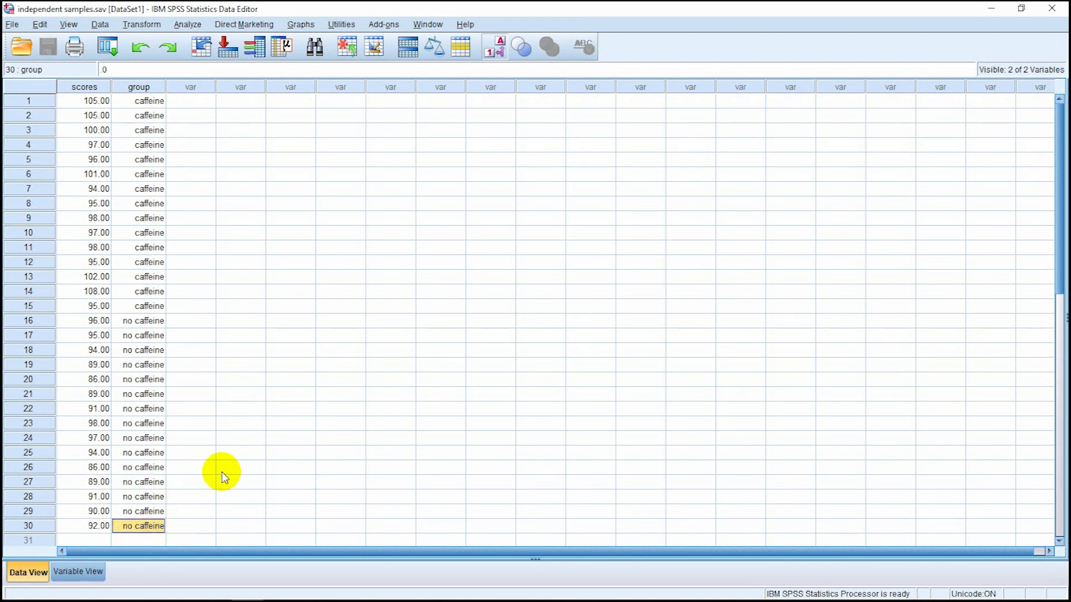
left_click(156, 292)
left_click(141, 102)
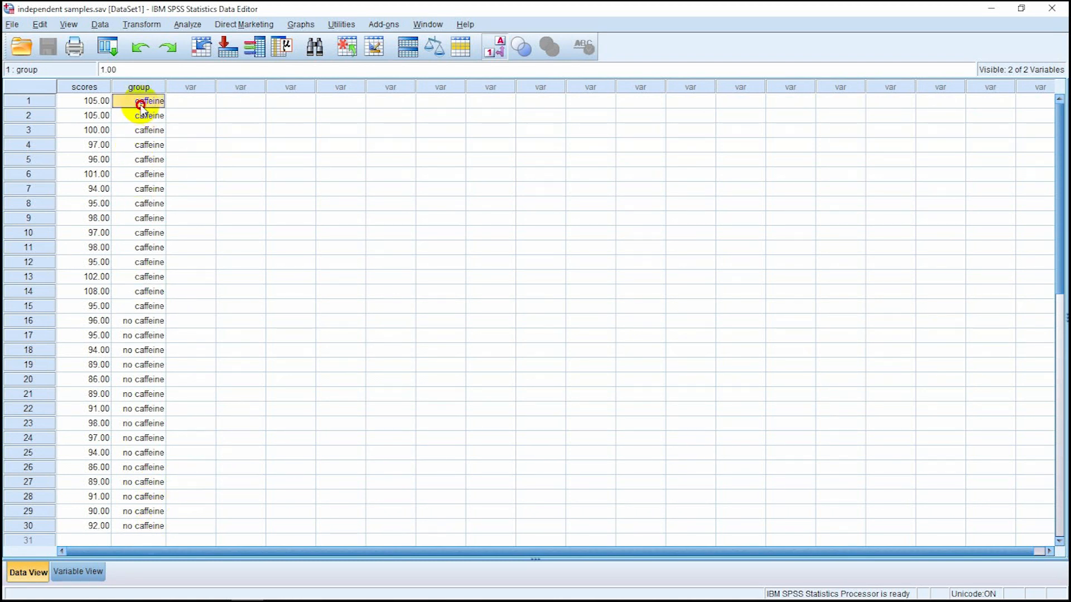
left_click(189, 143)
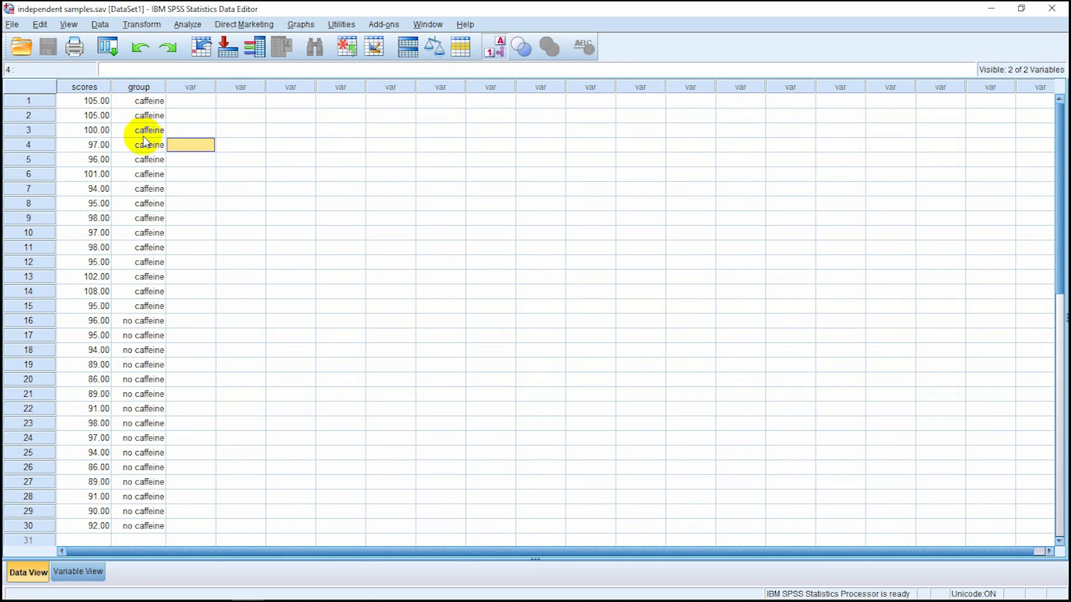
left_click(143, 102)
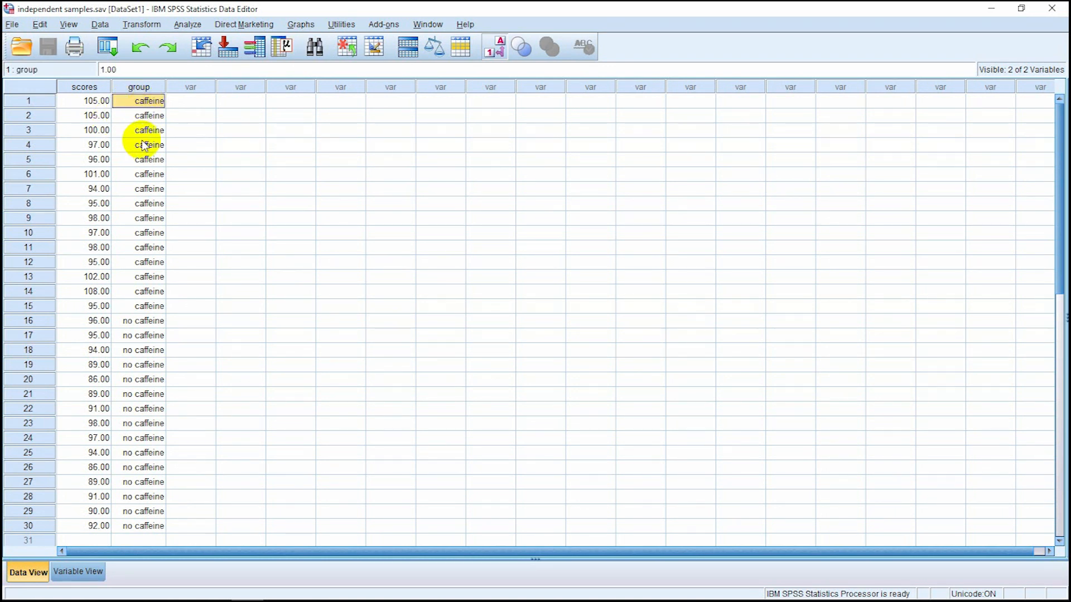
left_click(152, 307)
Examine the scores column alongside the caffeine and no caffeine groups
left_click(87, 88)
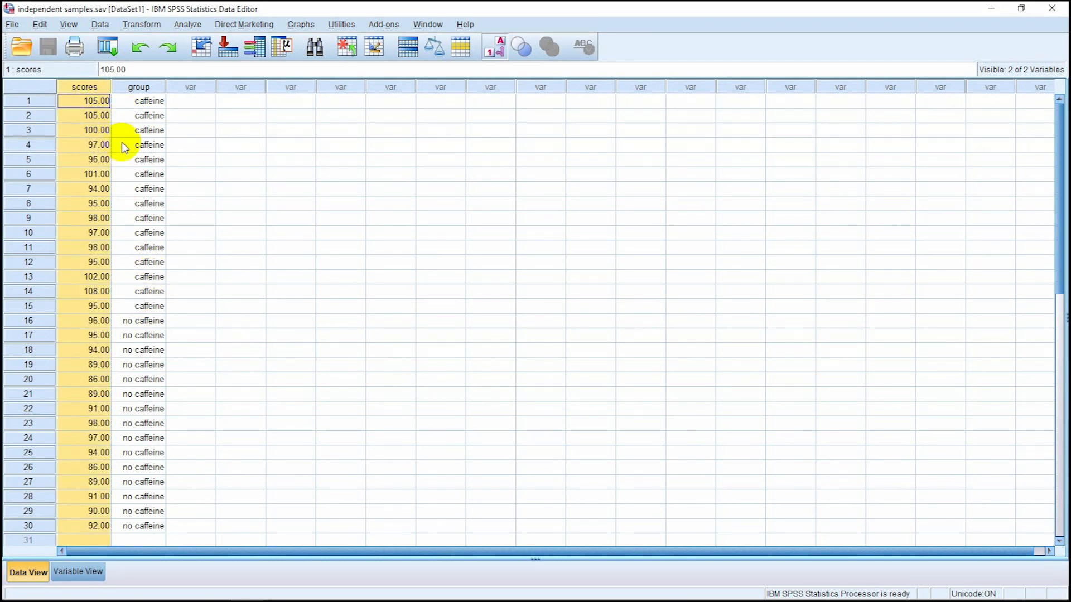
left_click(192, 179)
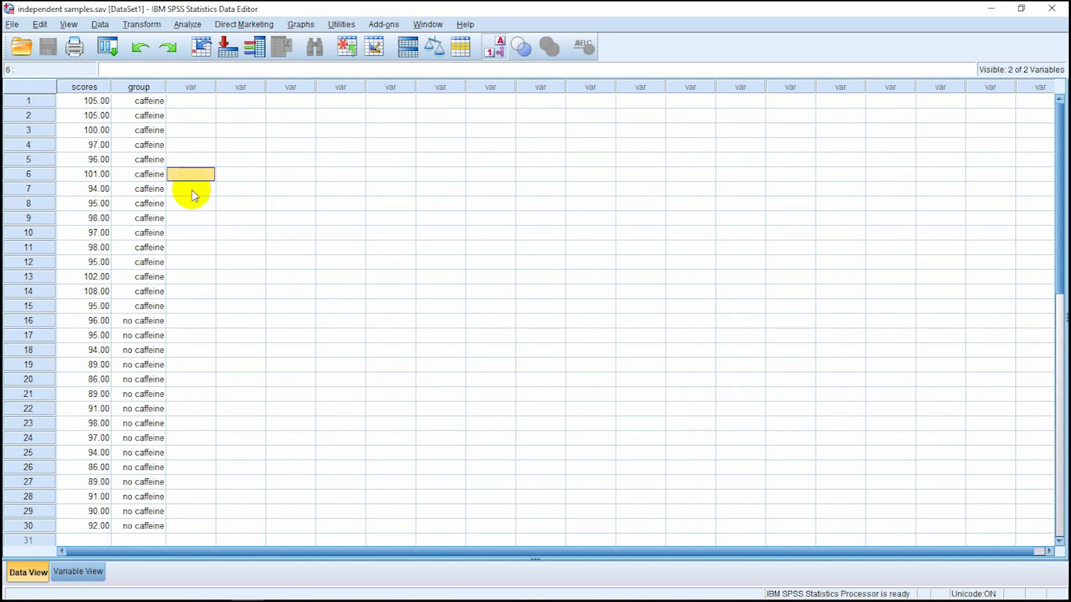
left_click(192, 209)
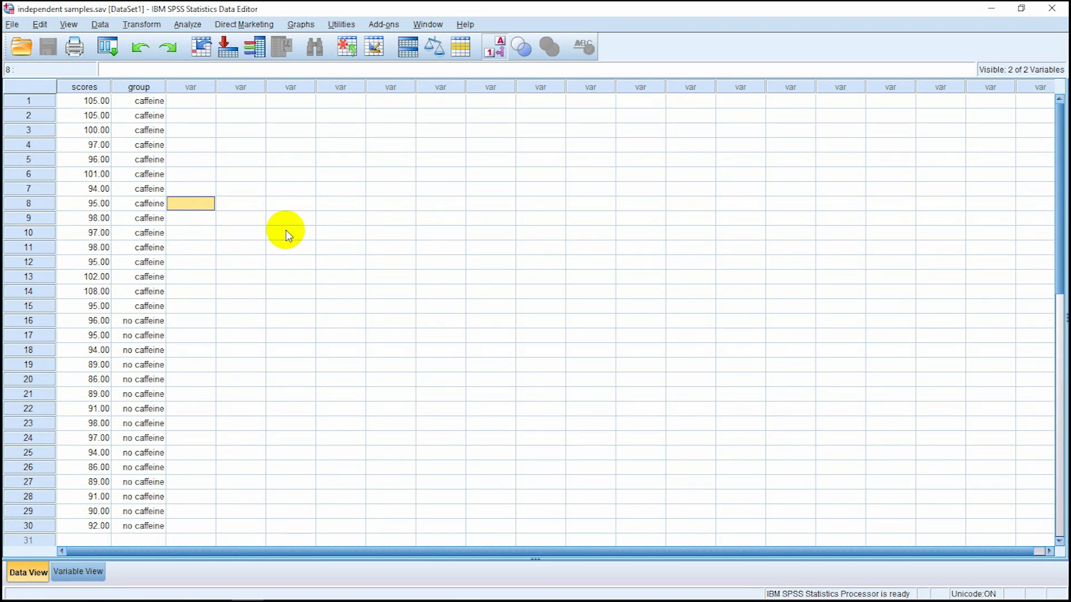
left_click(149, 306)
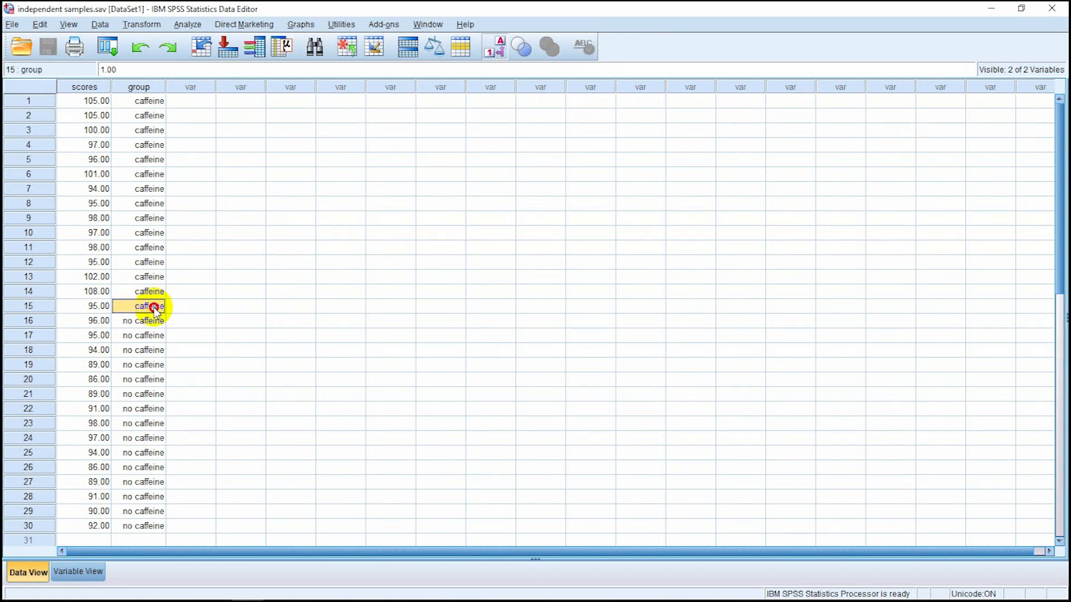
left_click(146, 101)
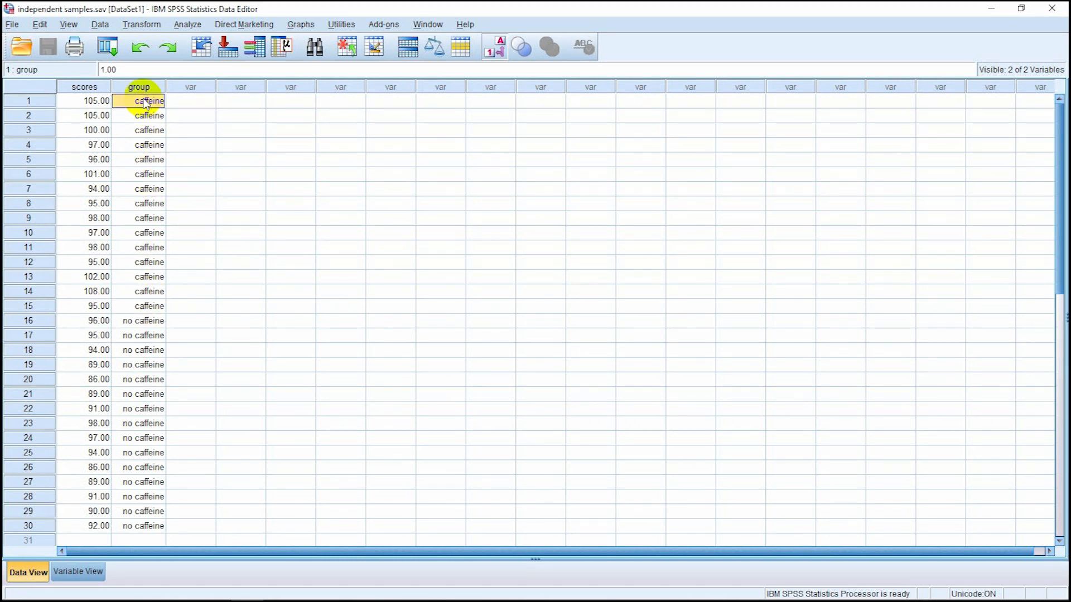
left_click(156, 308)
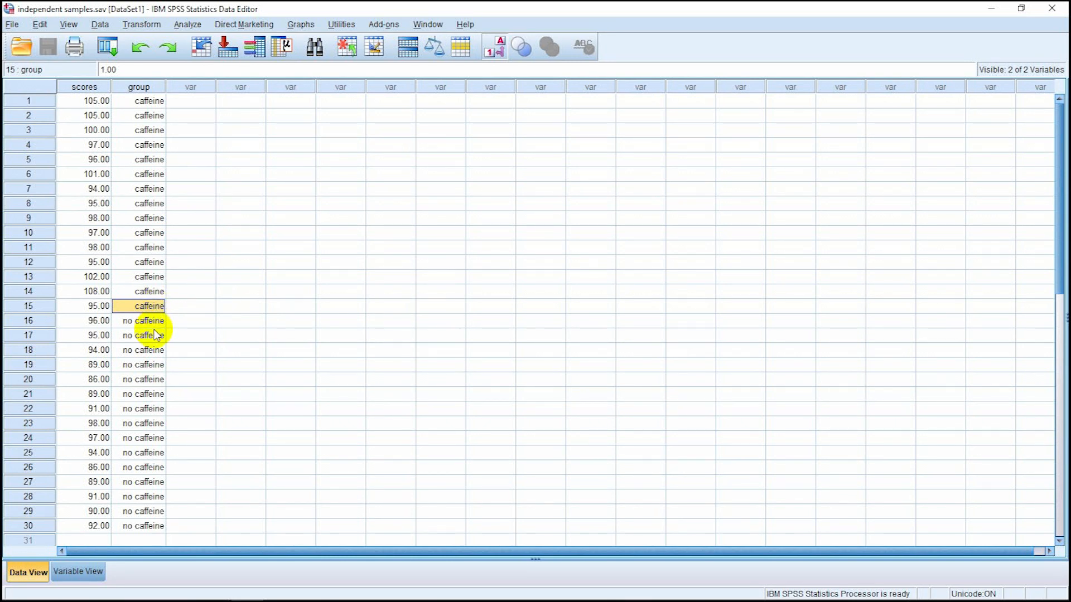
left_click(149, 334)
left_click(156, 526)
left_click(237, 394)
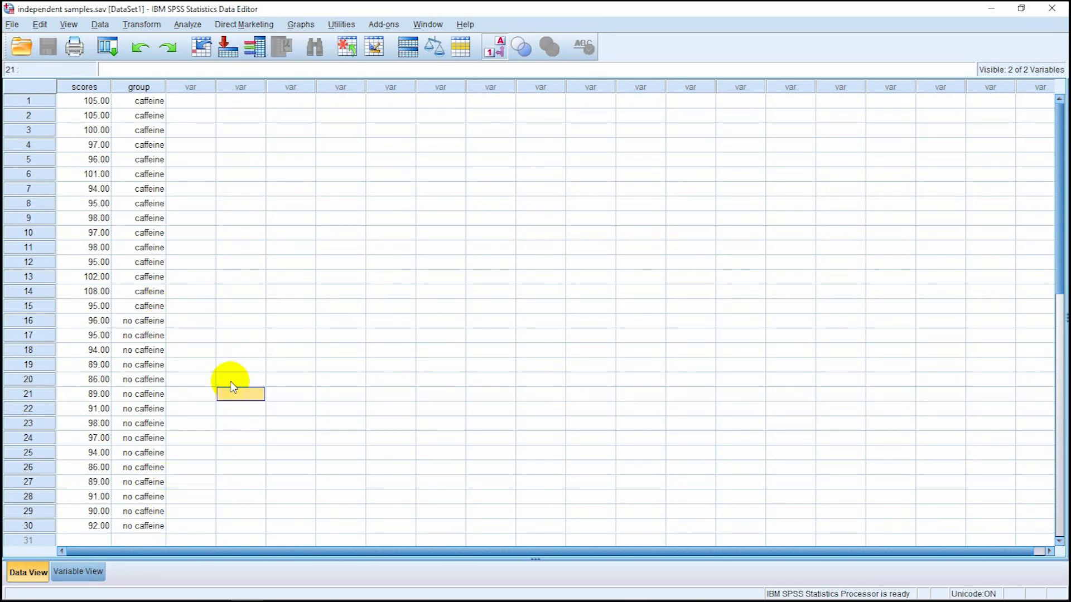
left_click(256, 340)
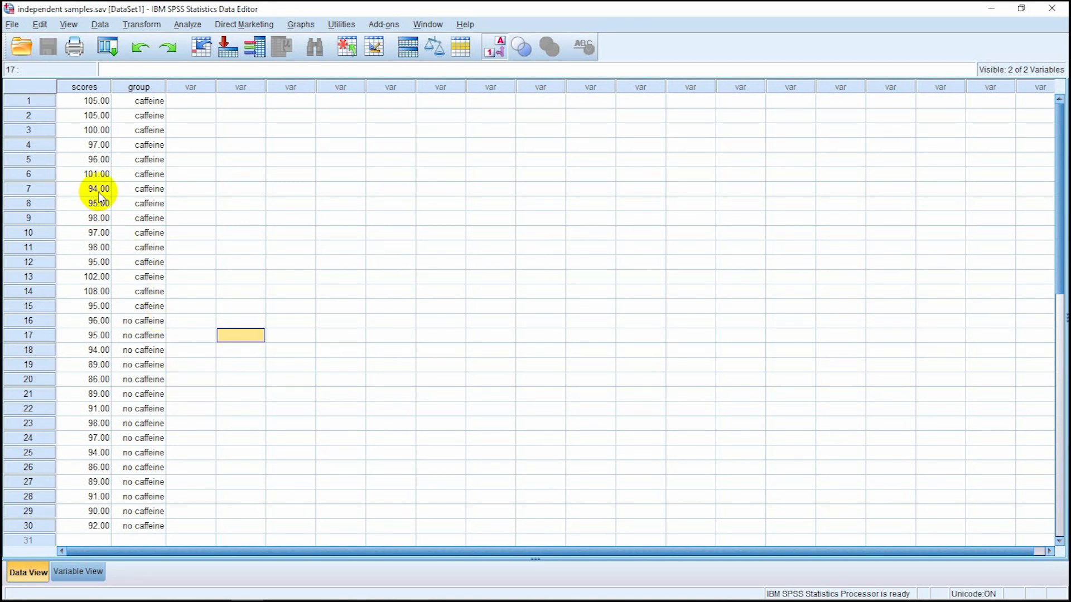
left_click(87, 162)
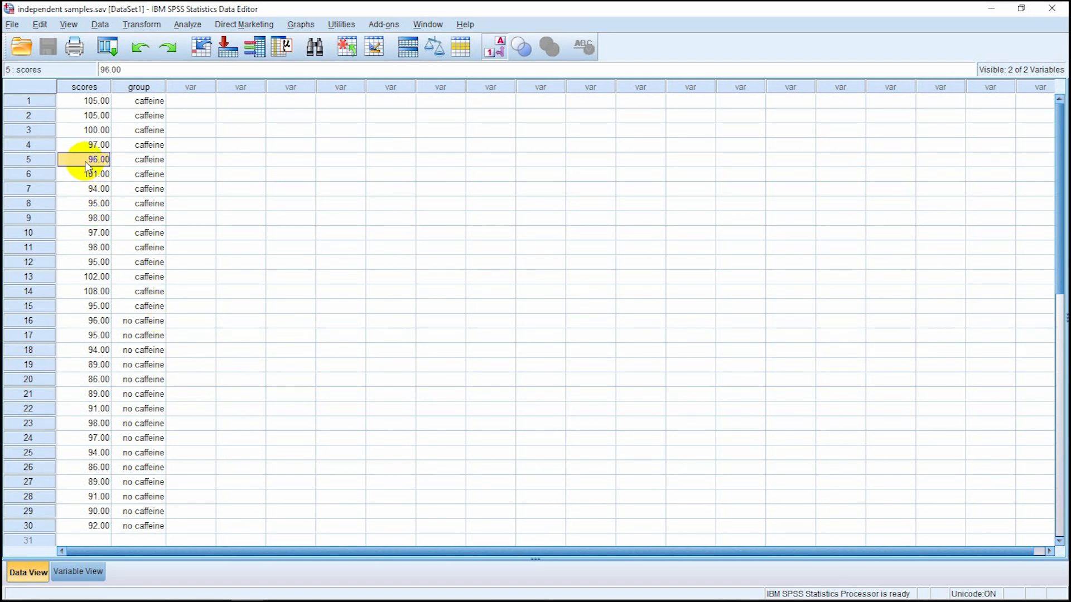
left_click(246, 189)
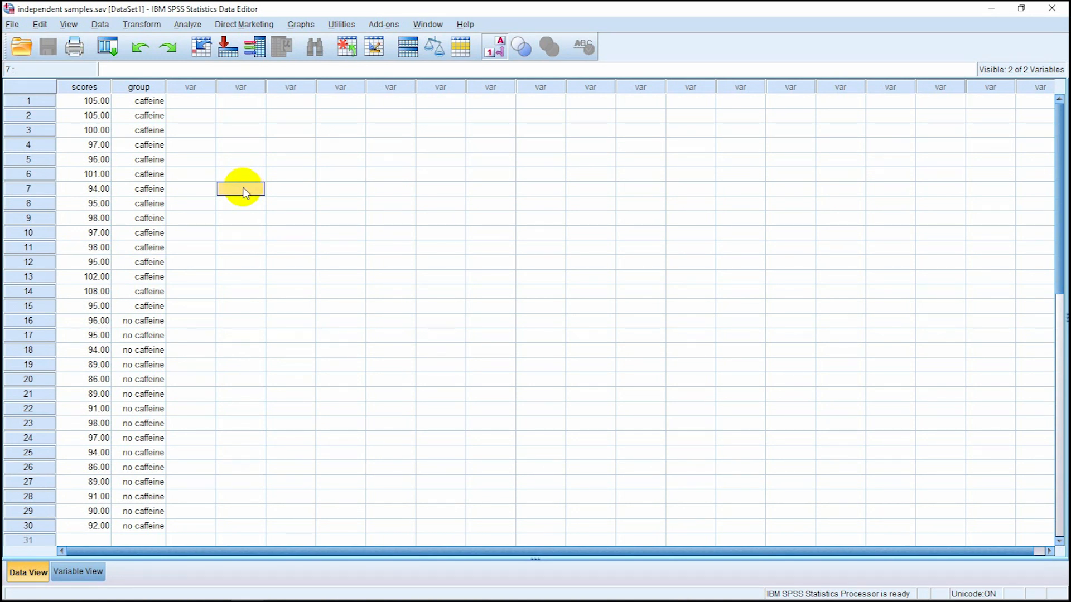
left_click(95, 127)
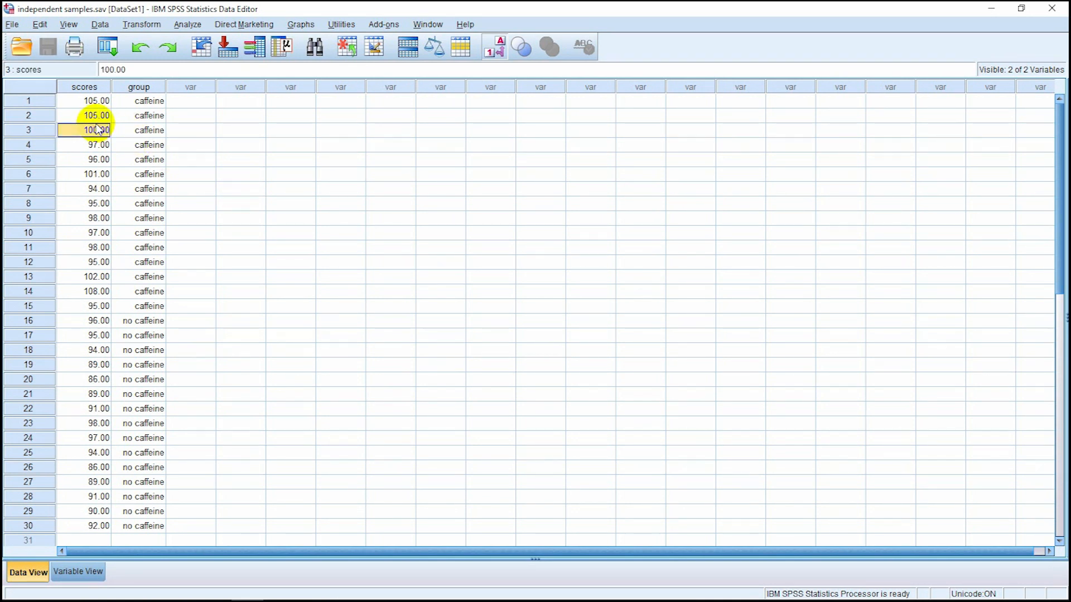
left_click(97, 365)
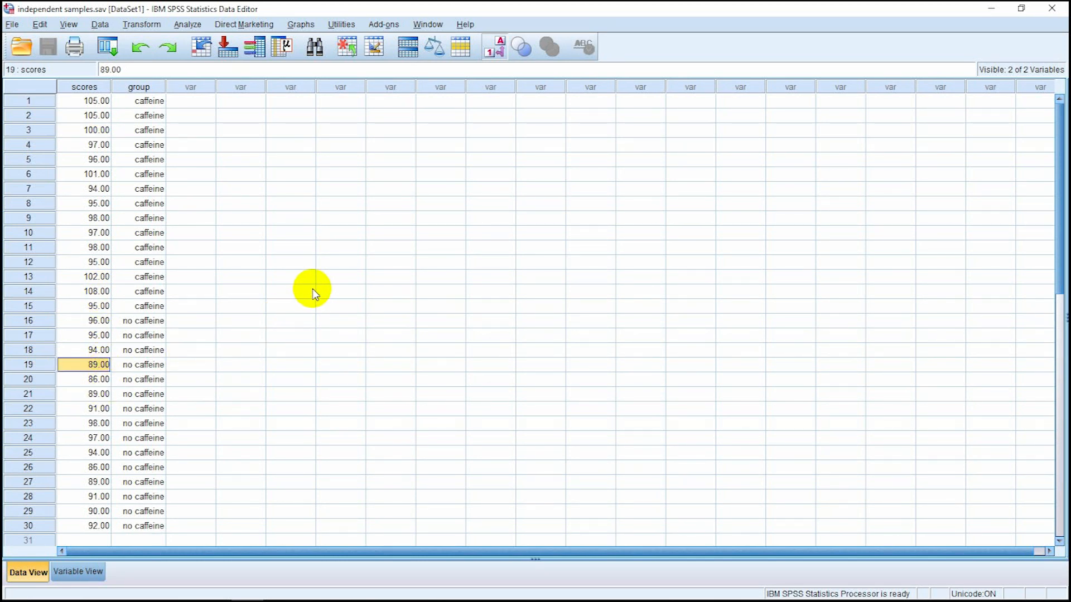
left_click(241, 203)
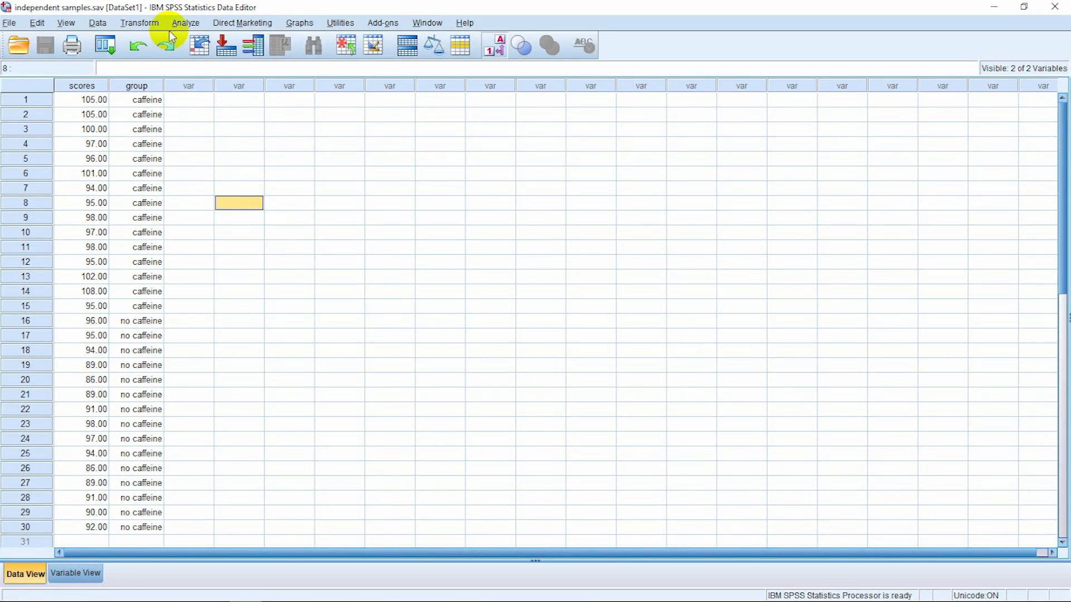
Run the Explore analysis with scores as the dependent variable and normality plots with tests enabled
left_click(185, 24)
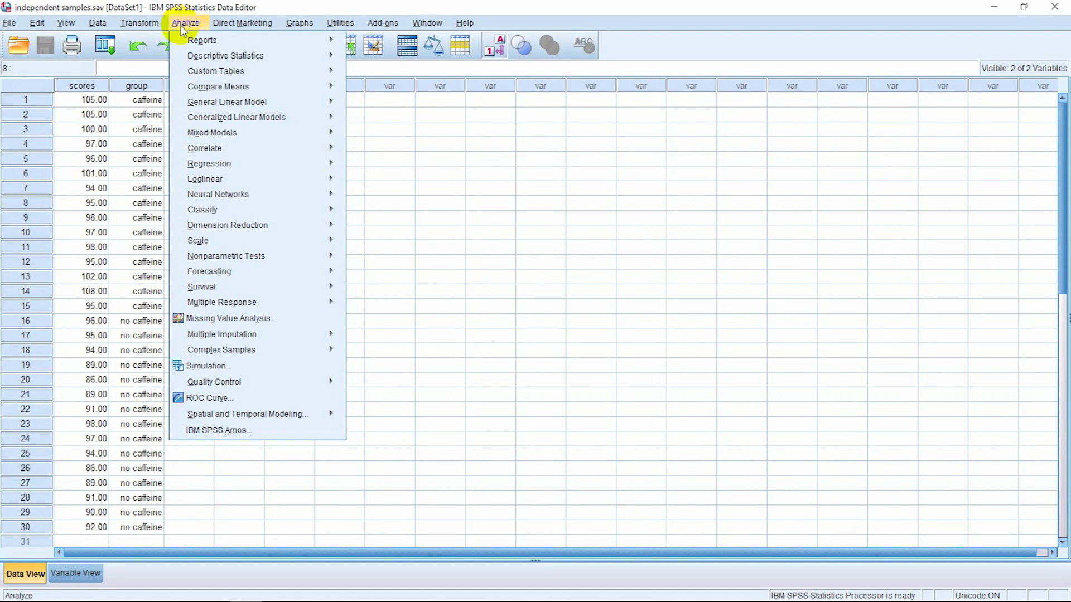
mouse_move(206, 44)
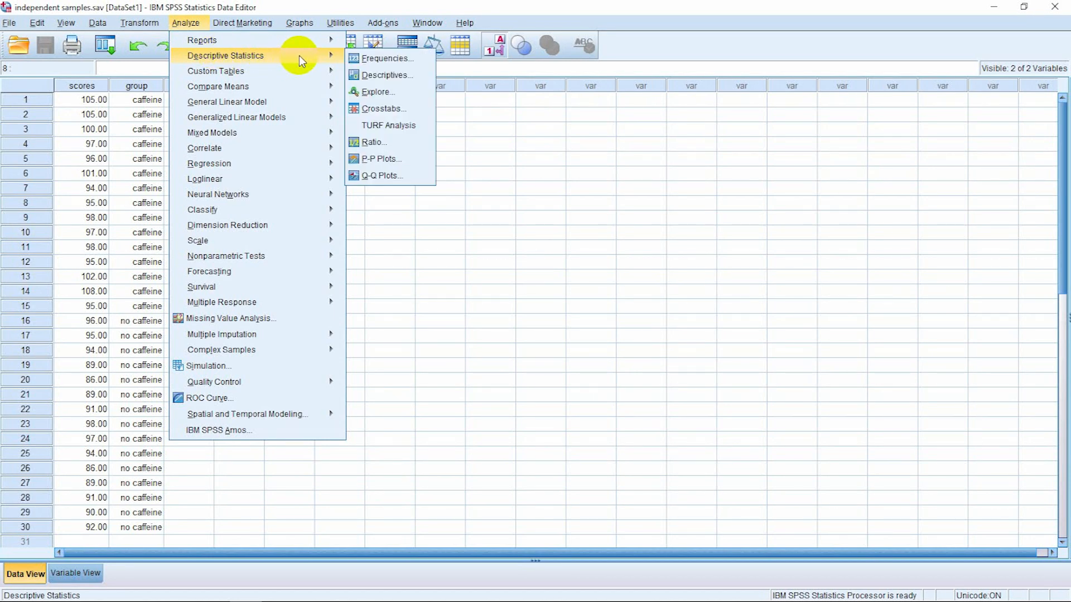
left_click(387, 93)
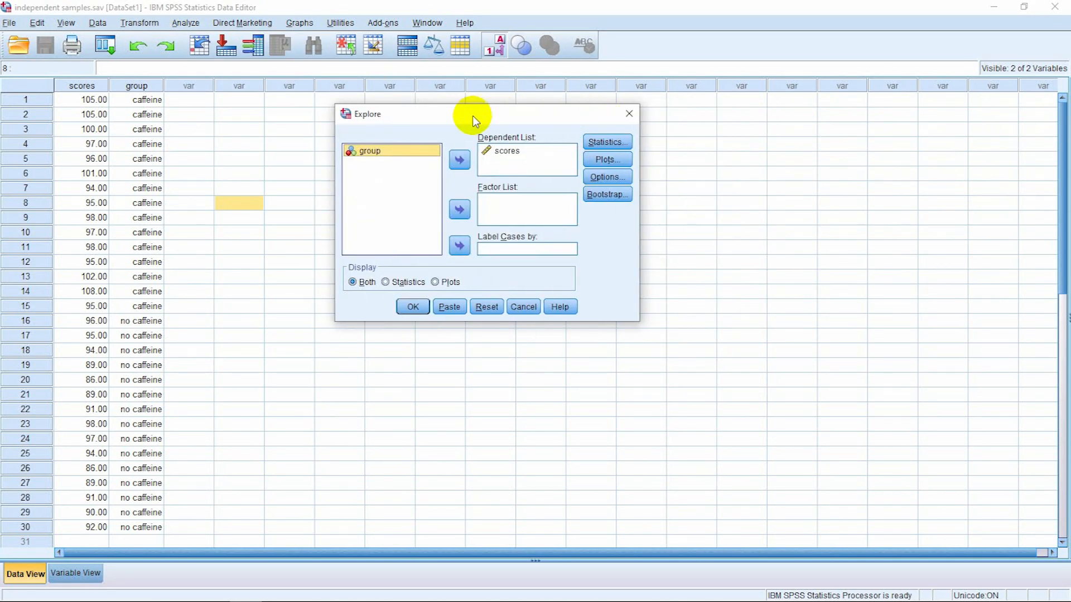
left_click(505, 150)
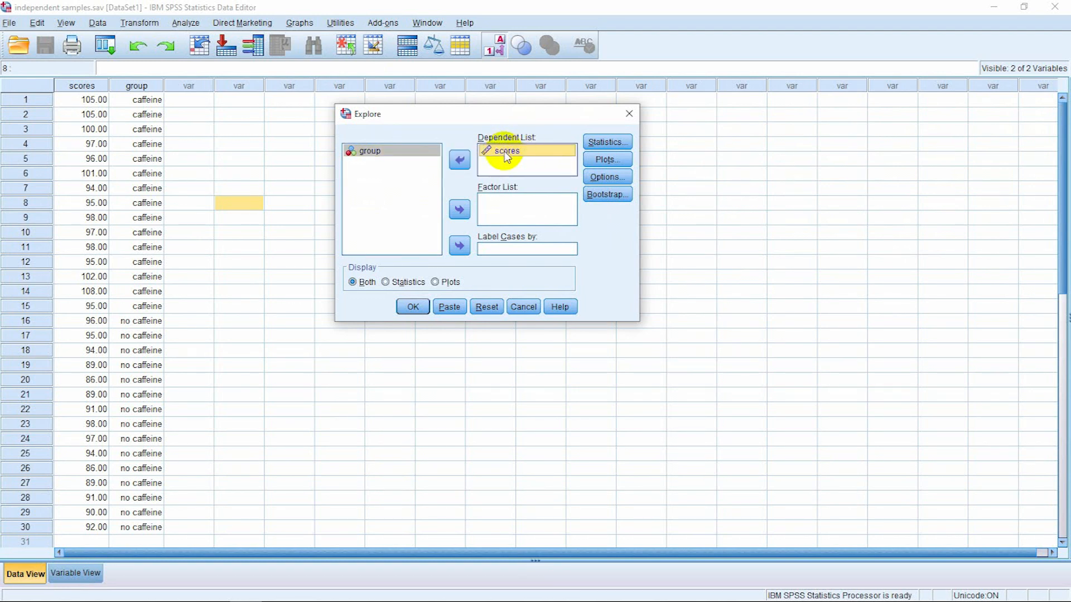
left_click(608, 159)
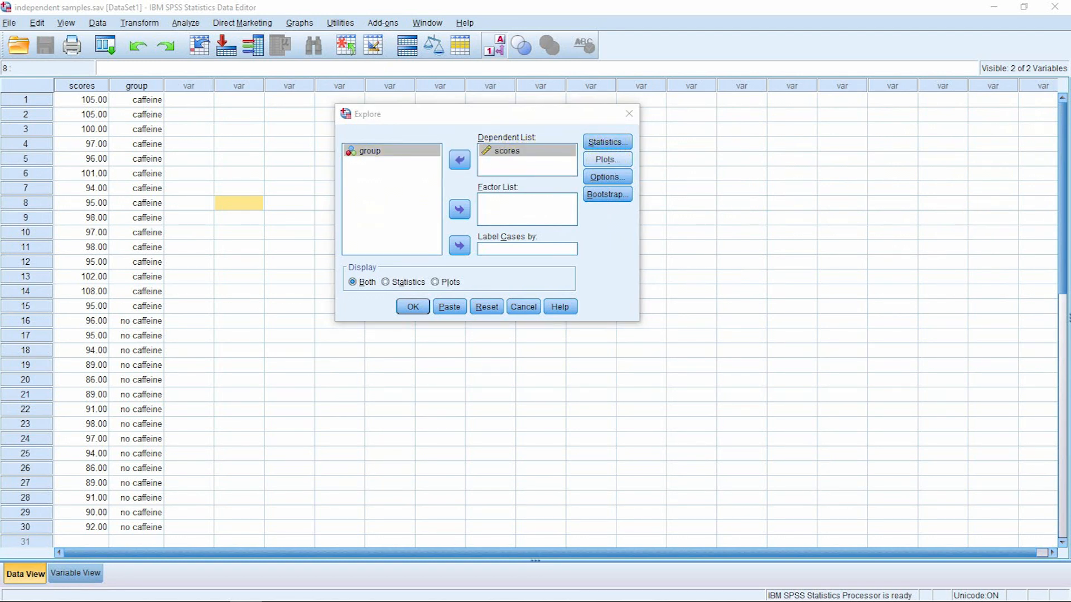
left_click_drag(814, 156, 734, 156)
left_click(664, 243)
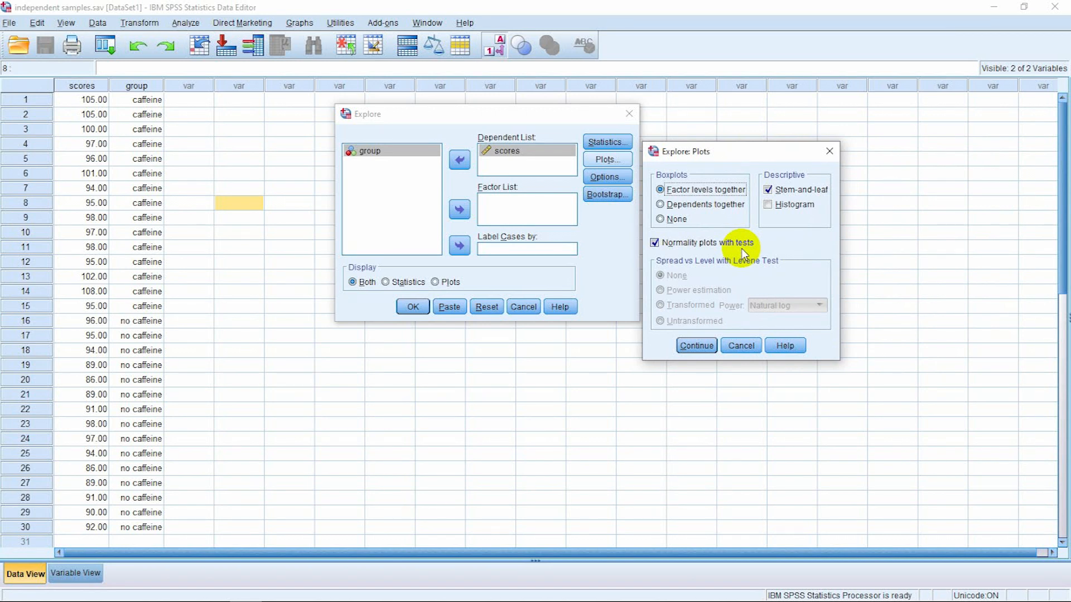
left_click(702, 345)
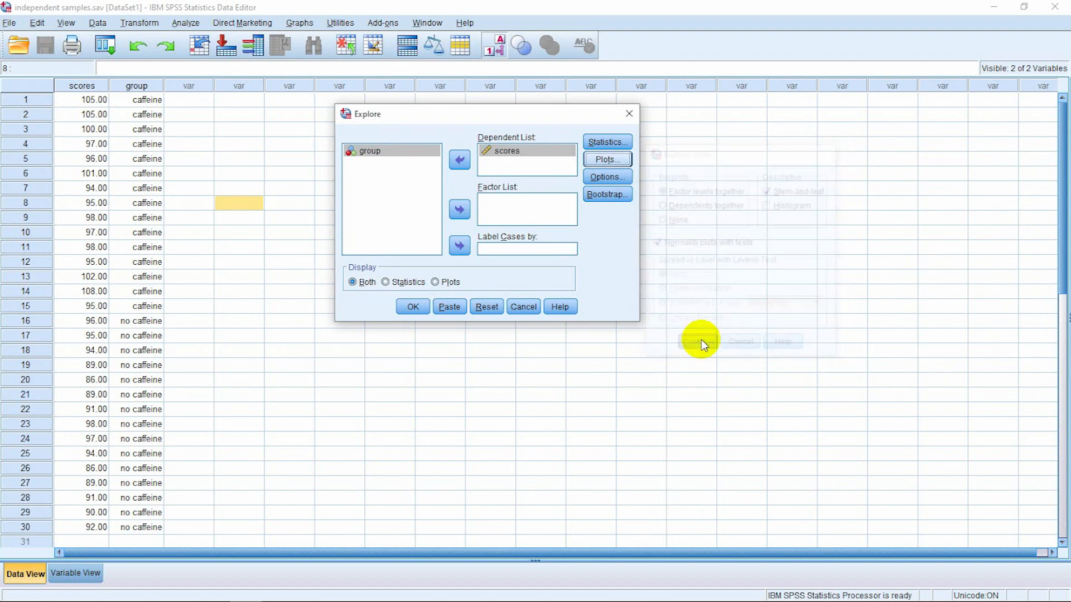
left_click(413, 307)
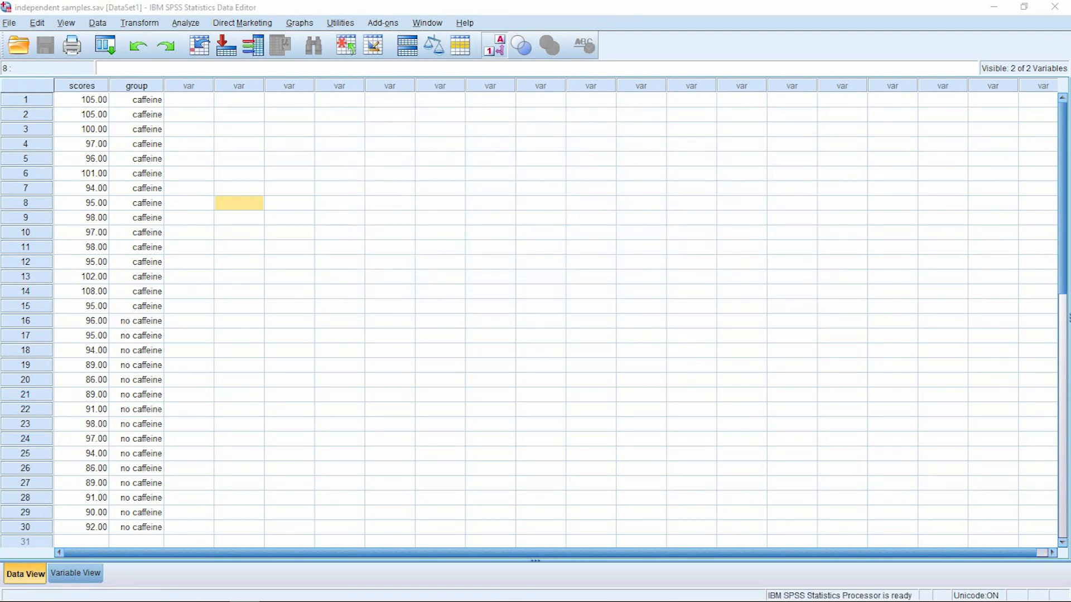
Maximize the output window and examine the Tests of Normality table for scores
left_click_drag(1070, 37, 471, 42)
double_click(471, 42)
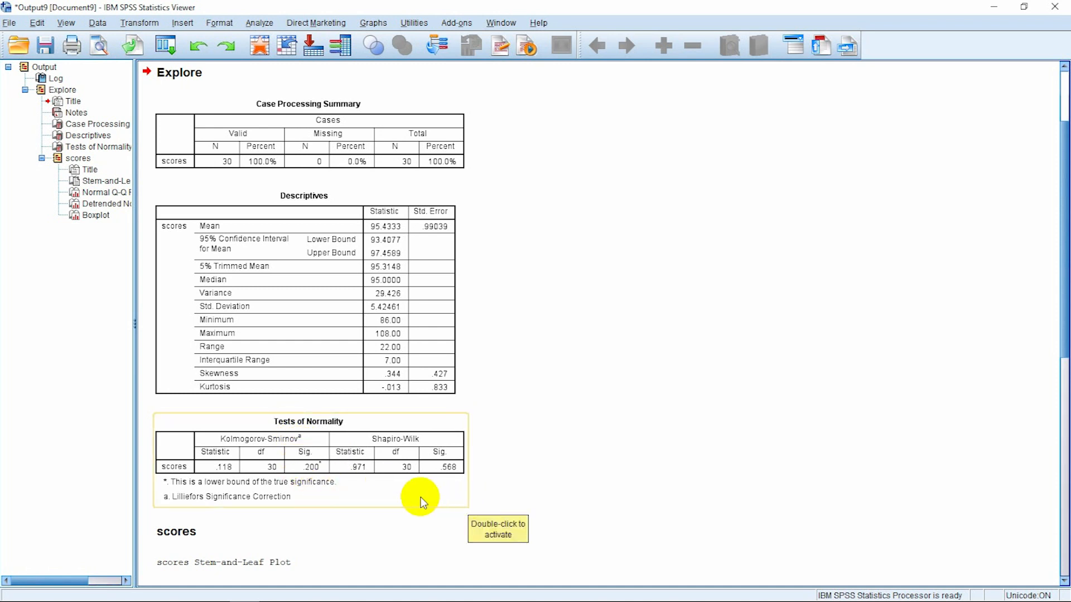
left_click(314, 471)
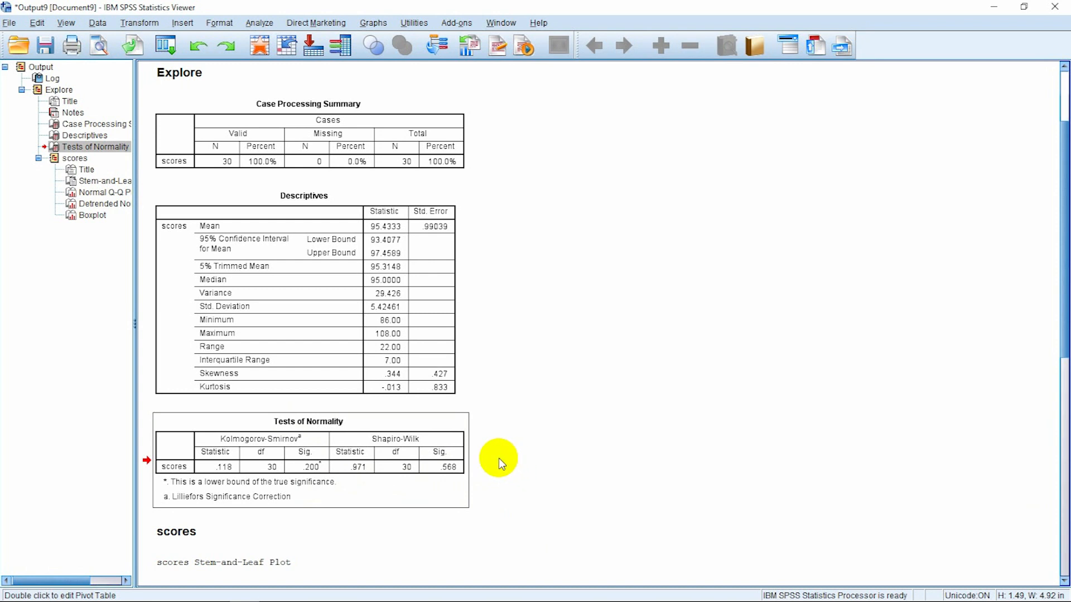
scroll(494, 454, "down", 3)
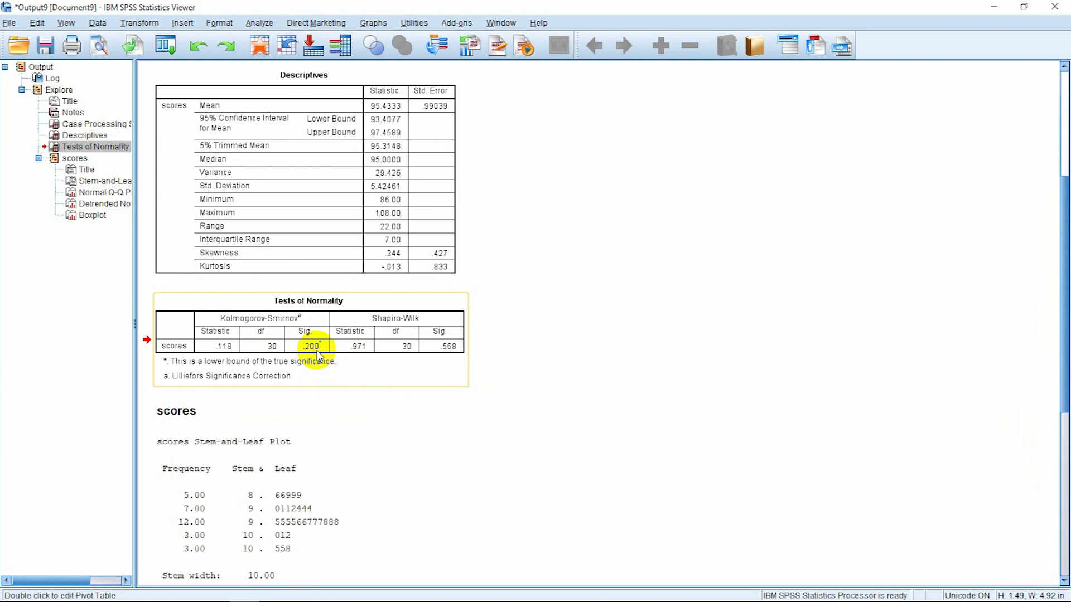
Set up an Independent-Samples T Test with scores as the test variable and group as the grouping variable
left_click(498, 290)
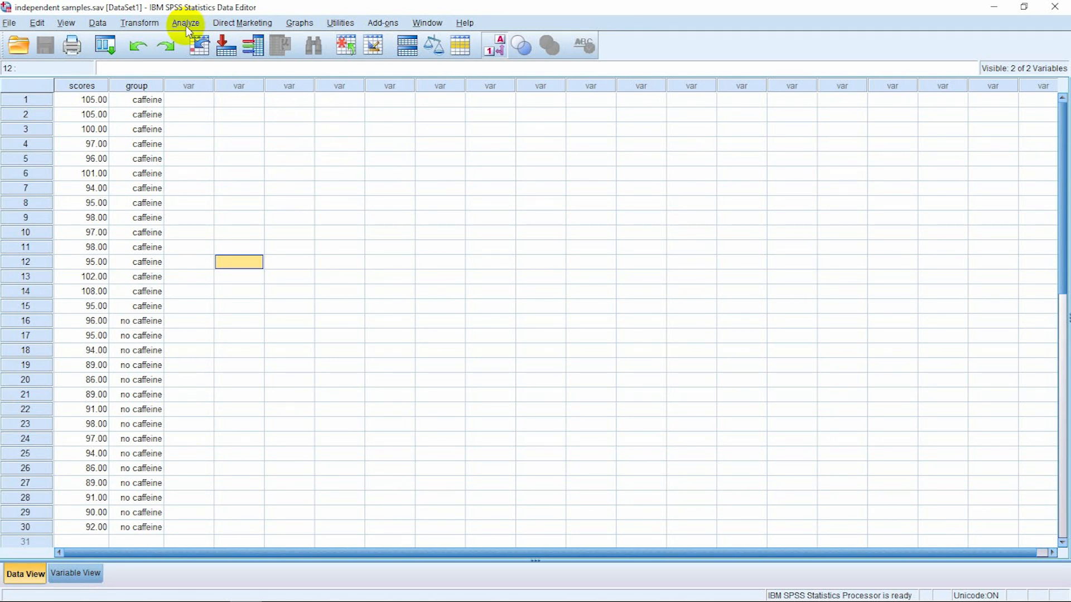
left_click(186, 22)
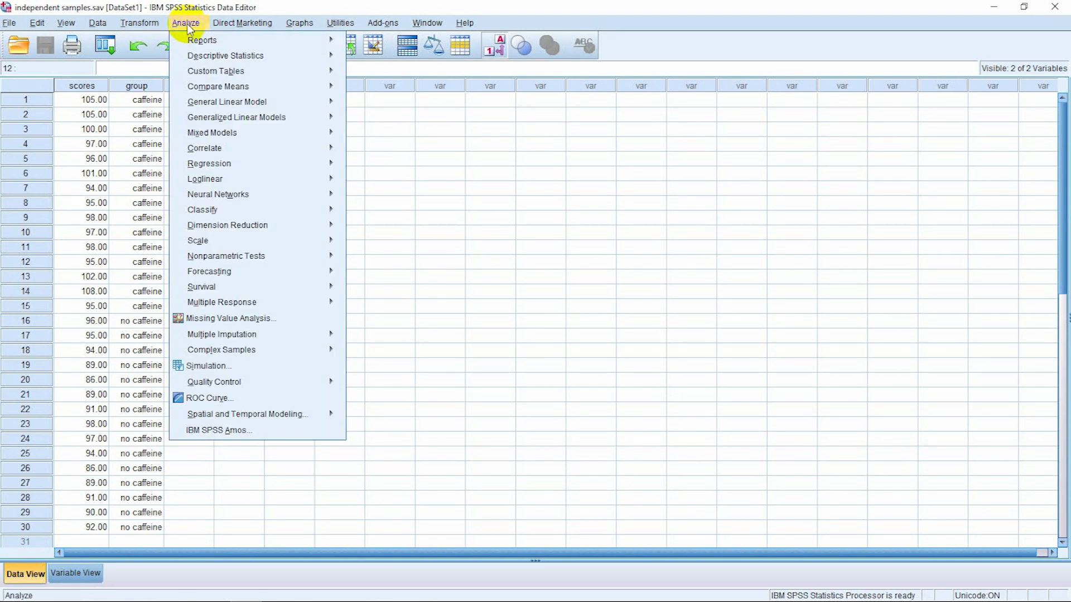
mouse_move(240, 71)
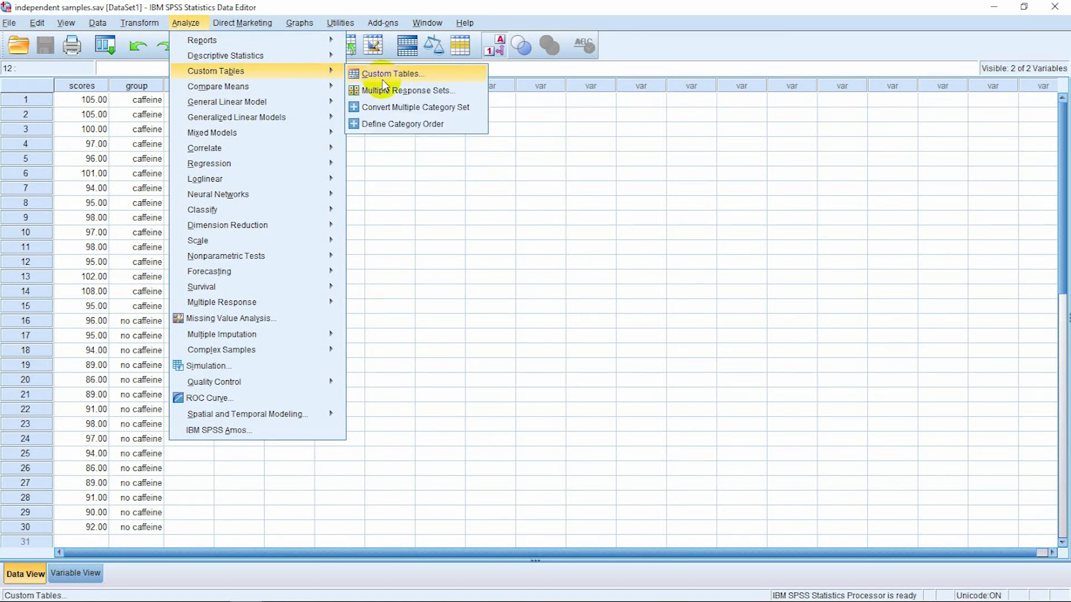
mouse_move(313, 87)
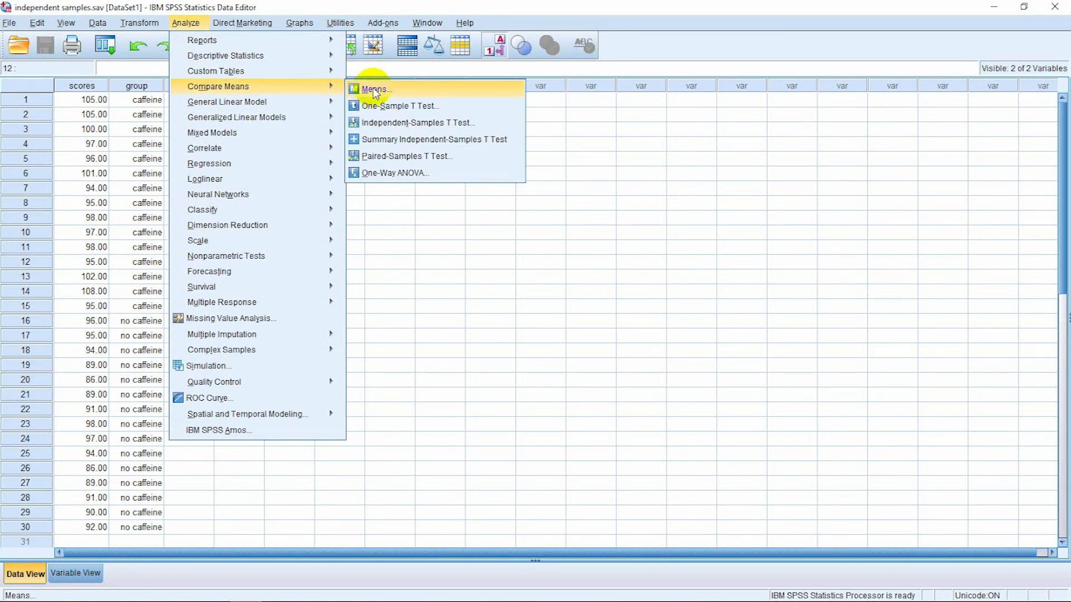
left_click(394, 119)
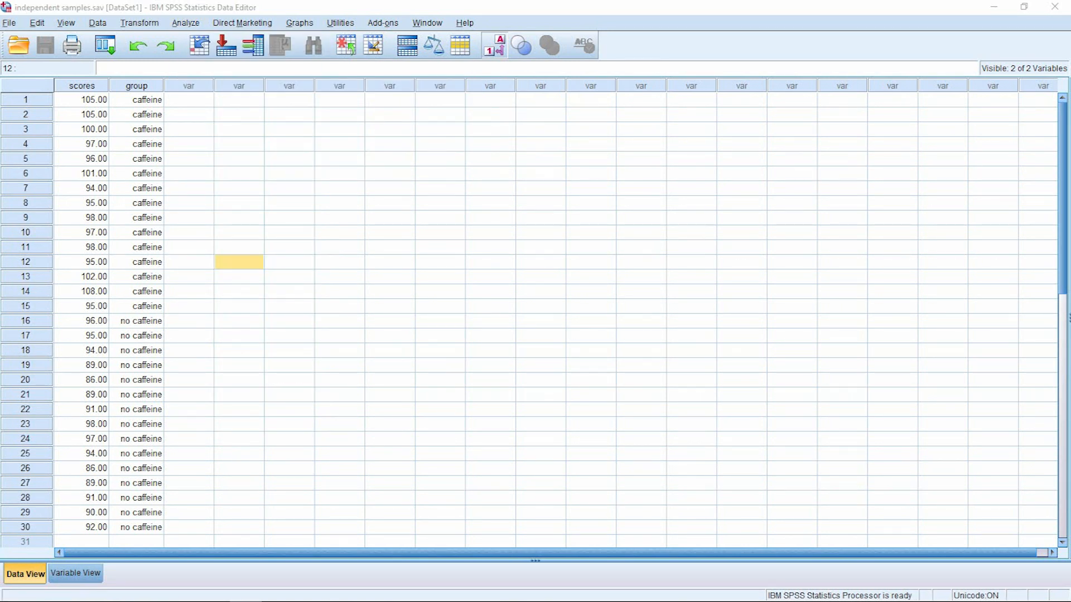
left_click_drag(491, 168, 407, 163)
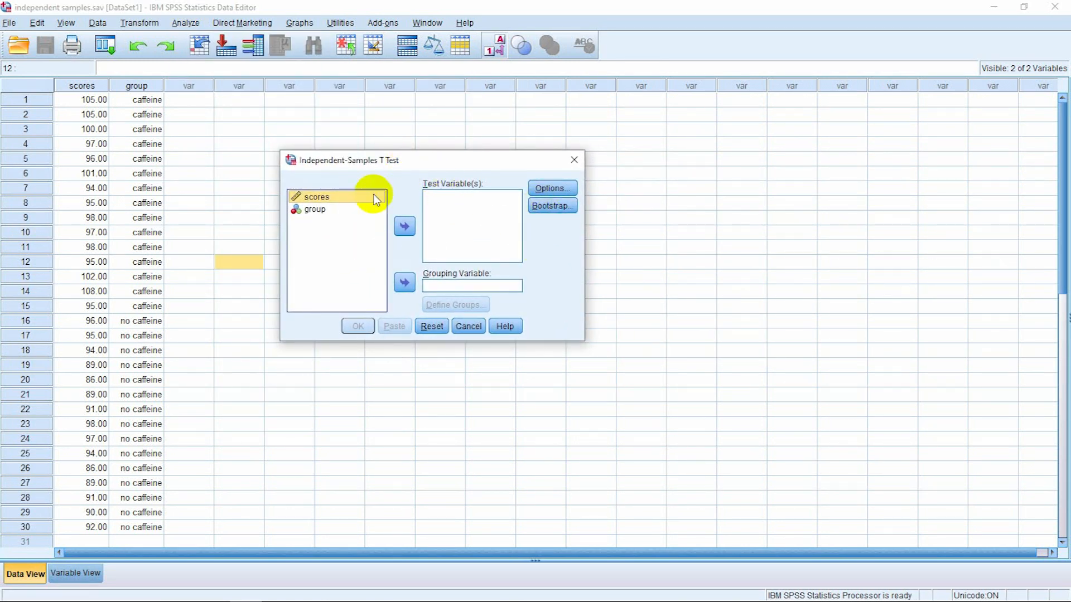
left_click(315, 212)
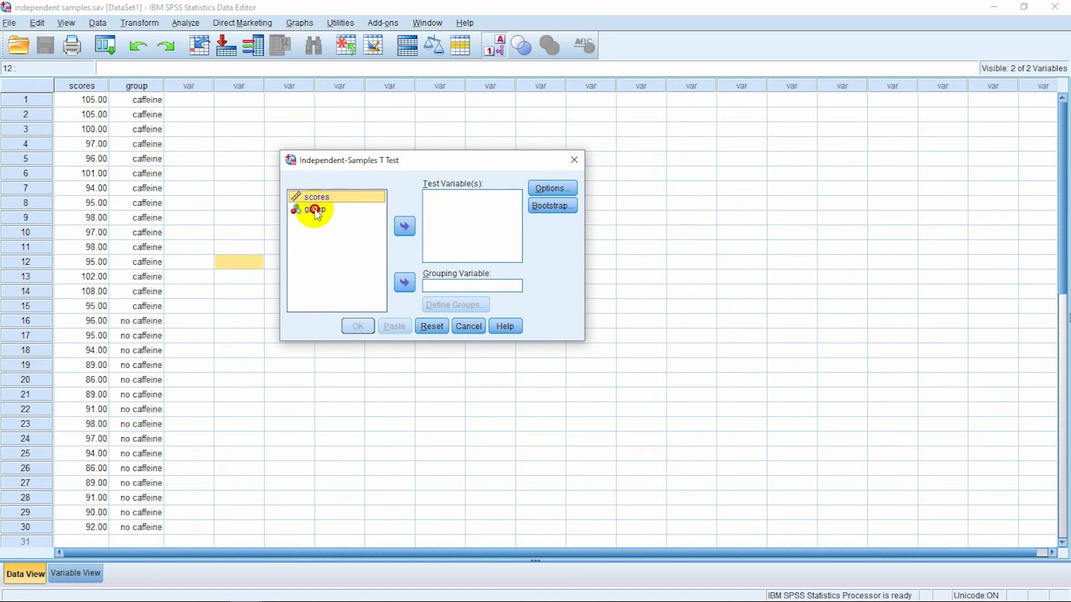
left_click(317, 211)
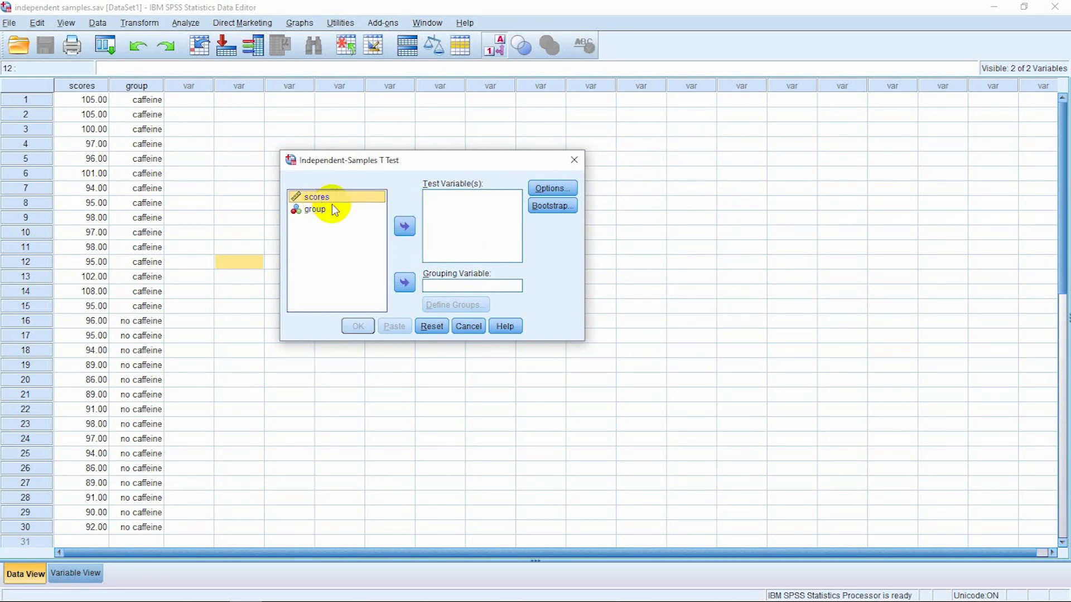
left_click(404, 226)
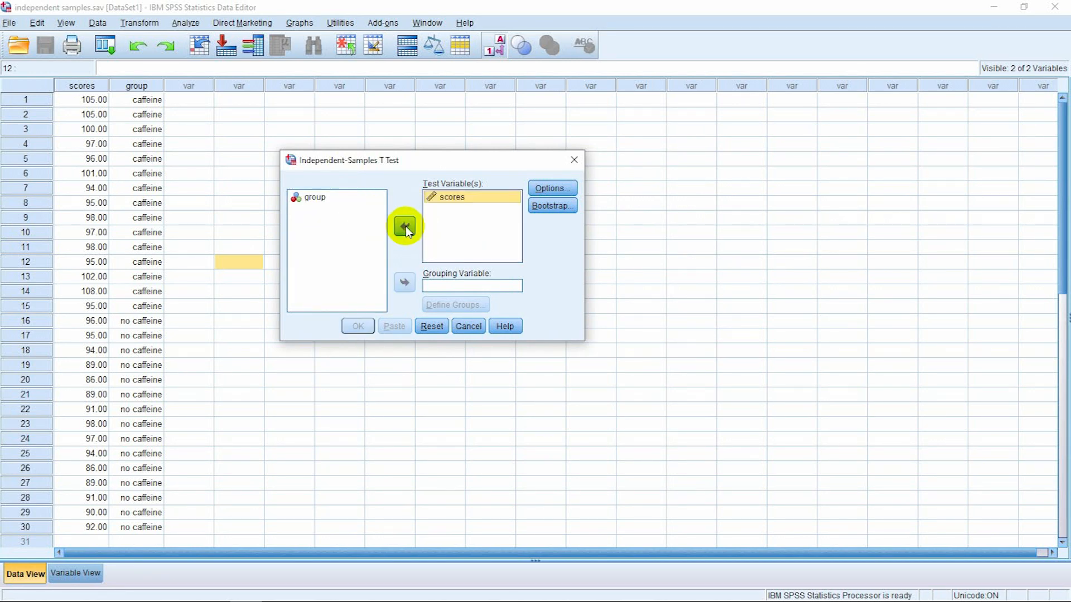
left_click(315, 200)
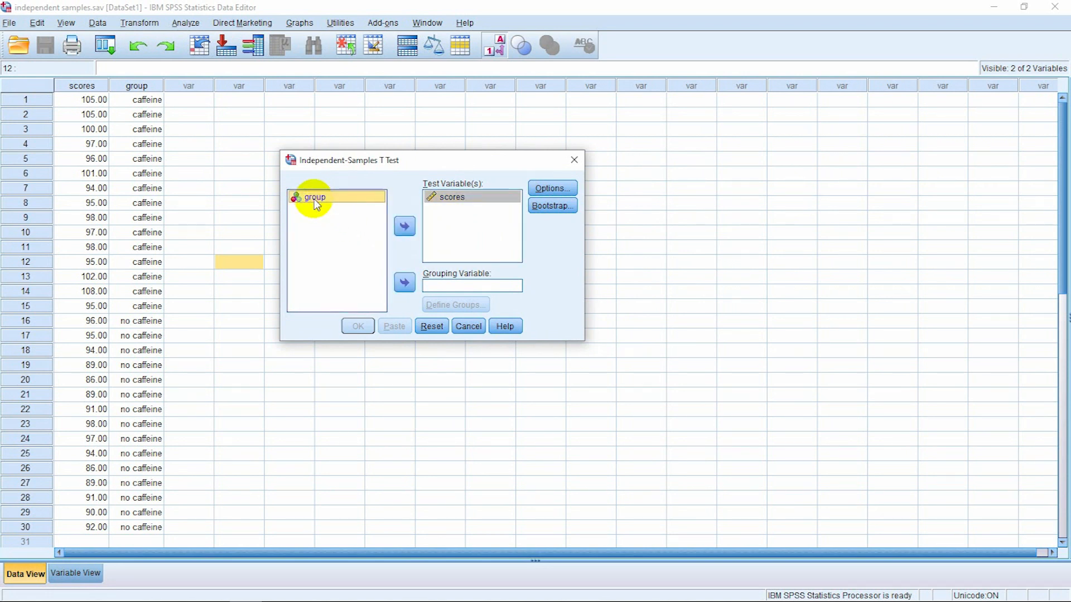
left_click(403, 281)
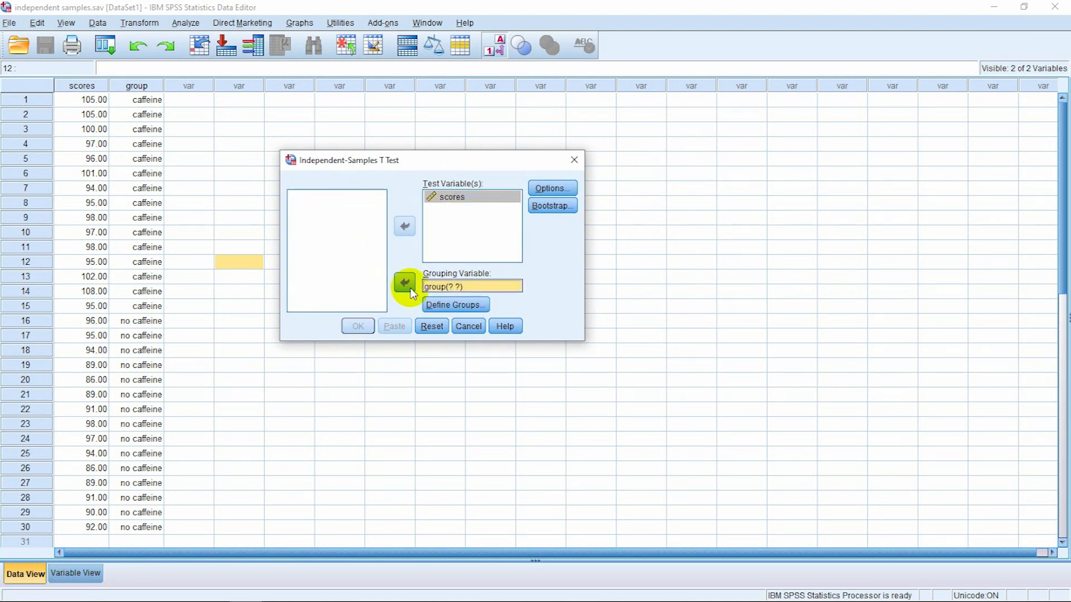
Define the groups with Group 1 as 1 and Group 2 as 0, and run the t test
left_click(456, 306)
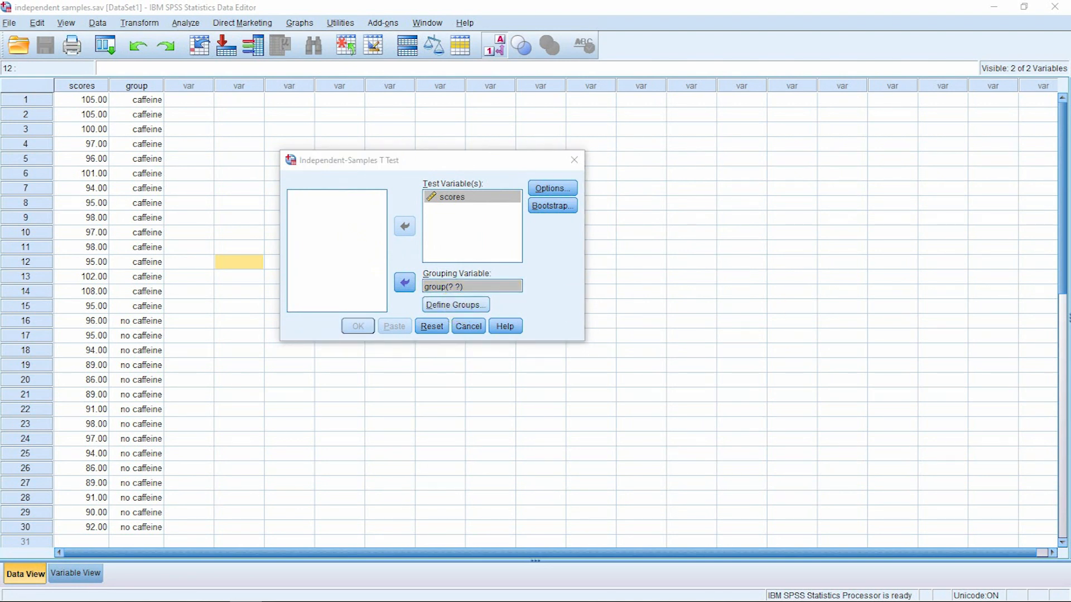
left_click(724, 257)
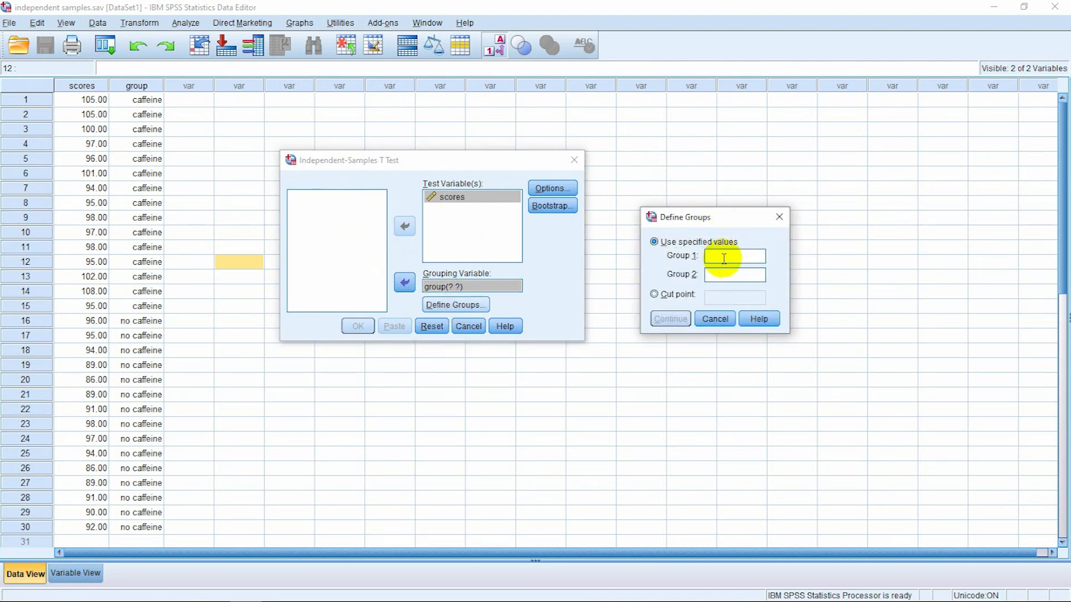
type("1")
left_click(714, 276)
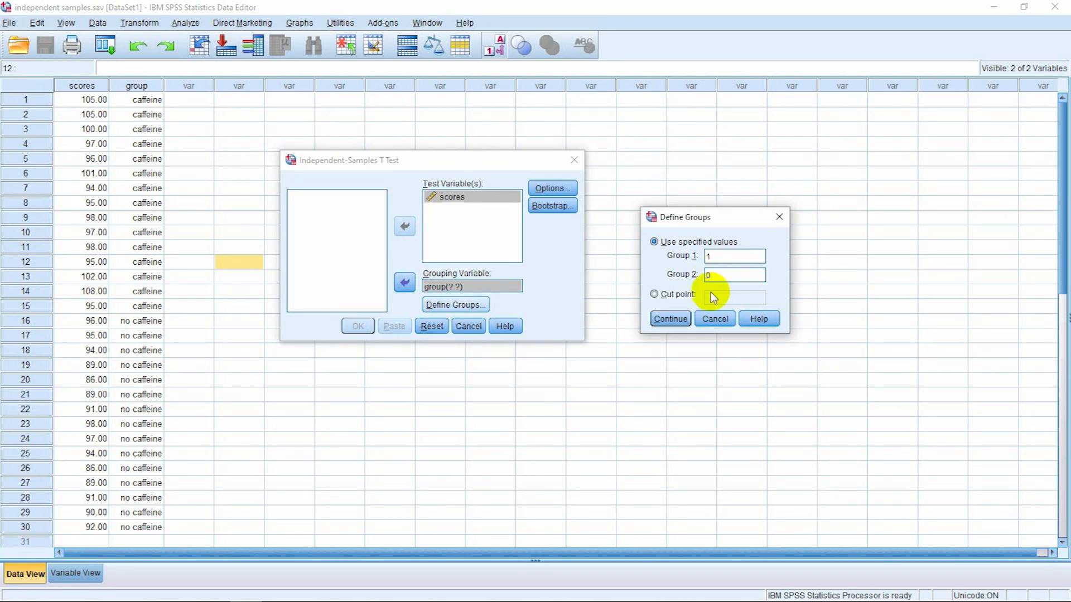
left_click(671, 320)
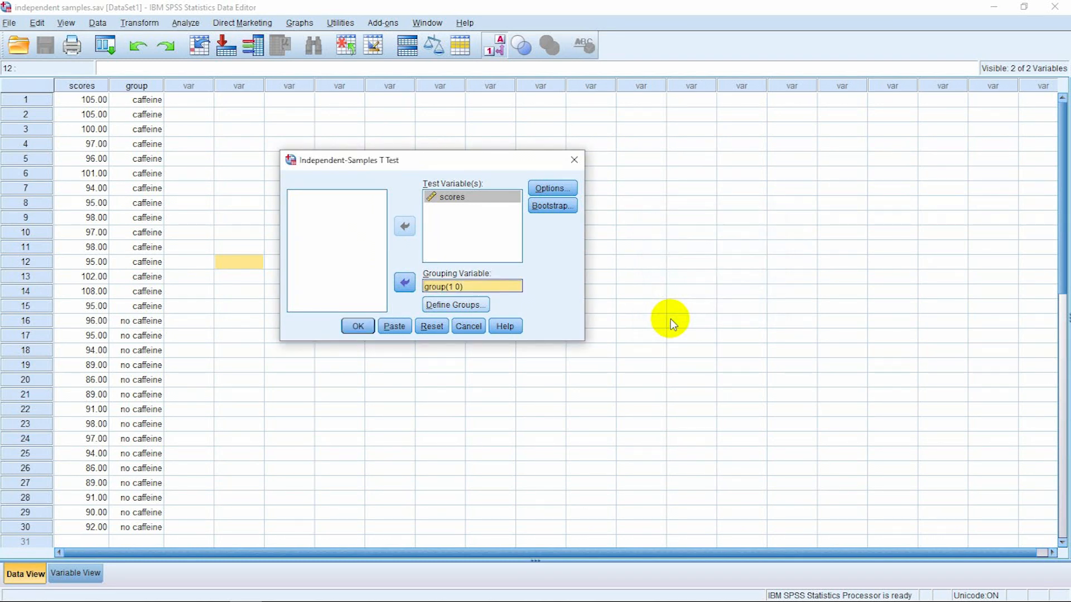
left_click(358, 328)
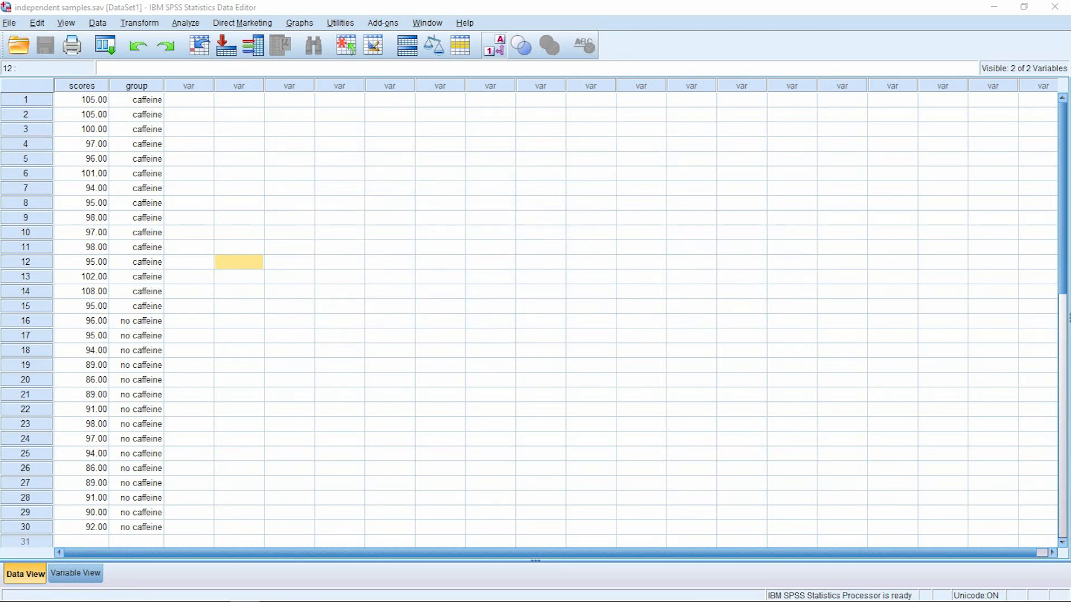
Maximize the t test output window and examine the group means and standard deviations in the Group Statistics table
left_click_drag(873, 33, 490, 43)
double_click(490, 43)
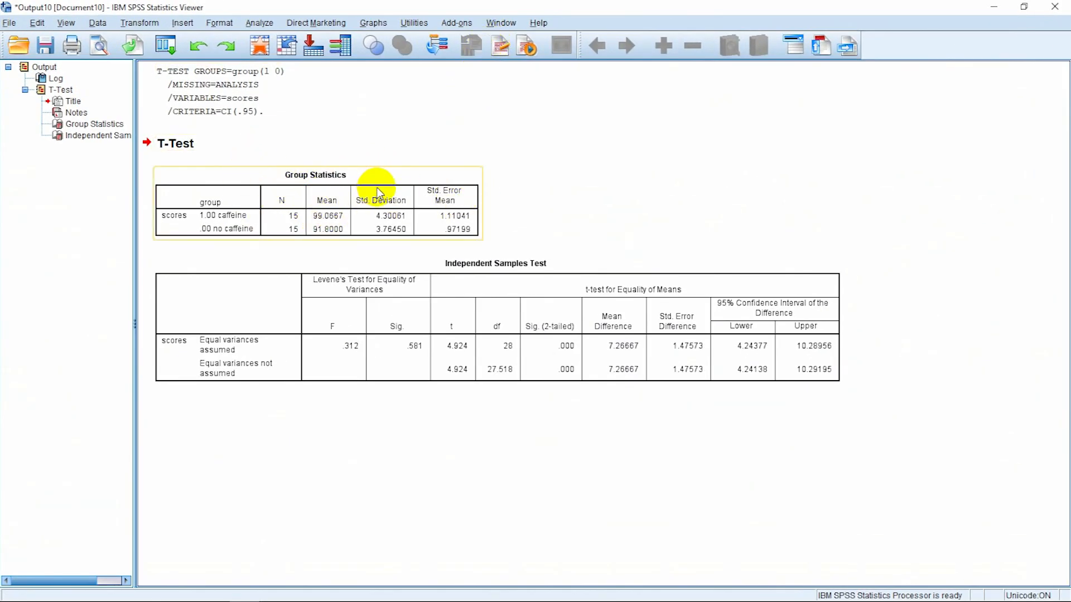
left_click(221, 223)
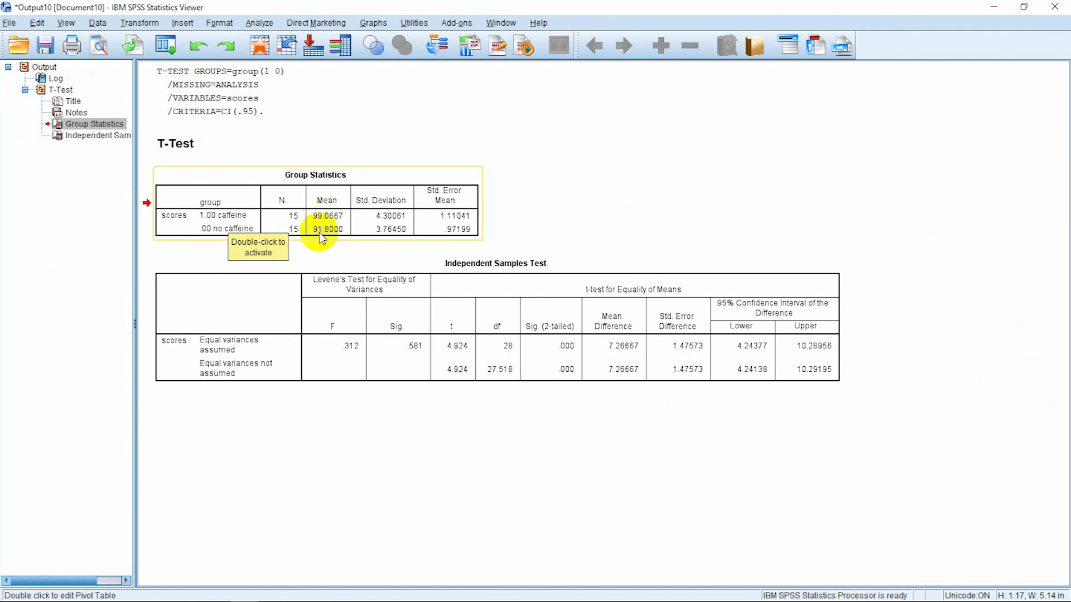
left_click(553, 192)
left_click(360, 215)
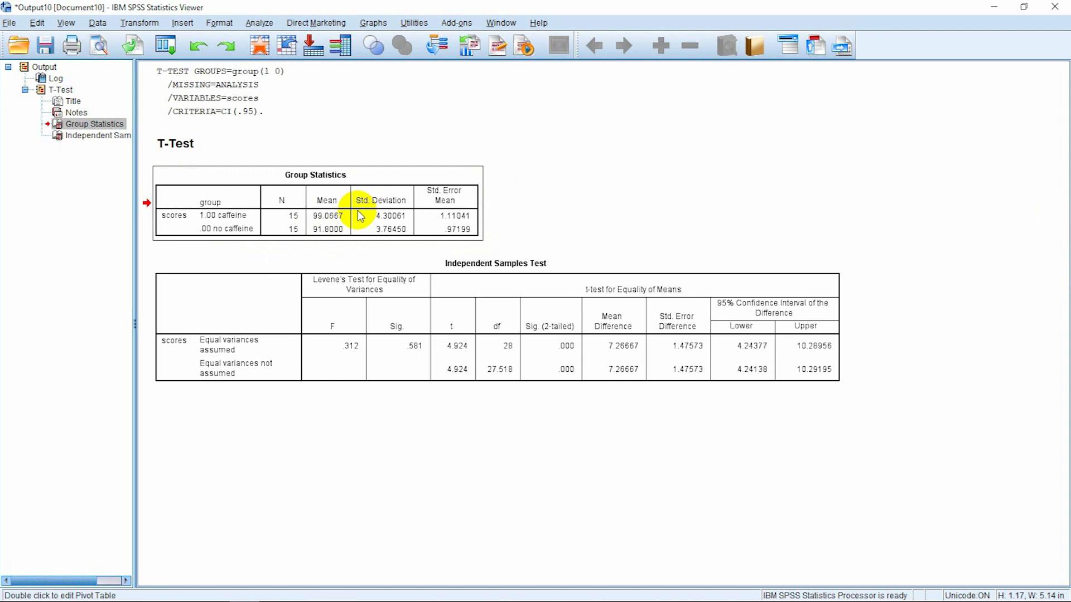
left_click(681, 199)
left_click(393, 215)
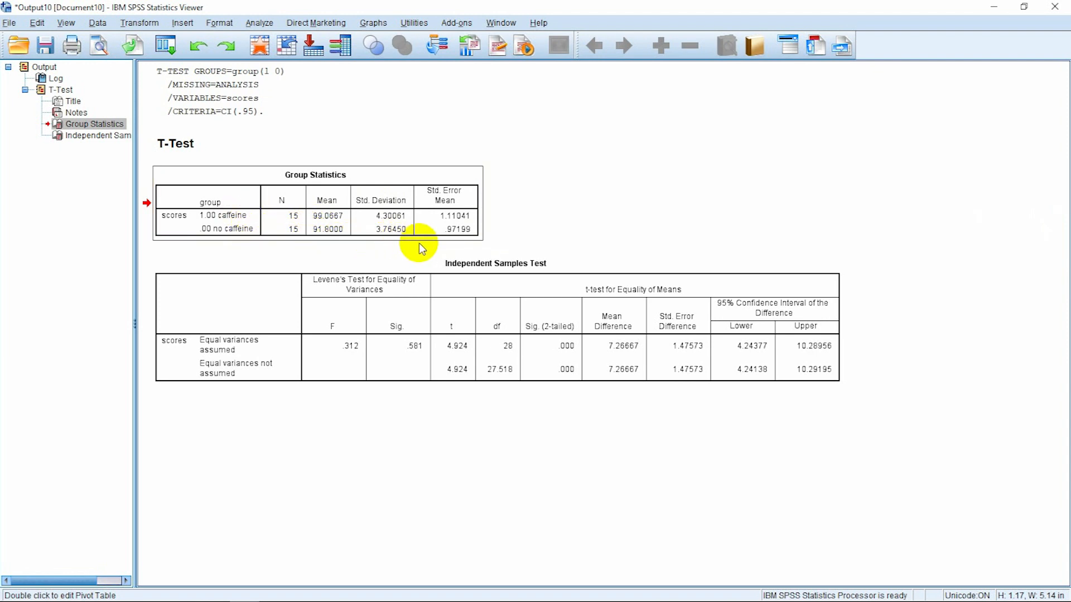
Examine the Independent Samples Test table, including the mean difference and the 95% confidence interval of the difference
left_click(497, 245)
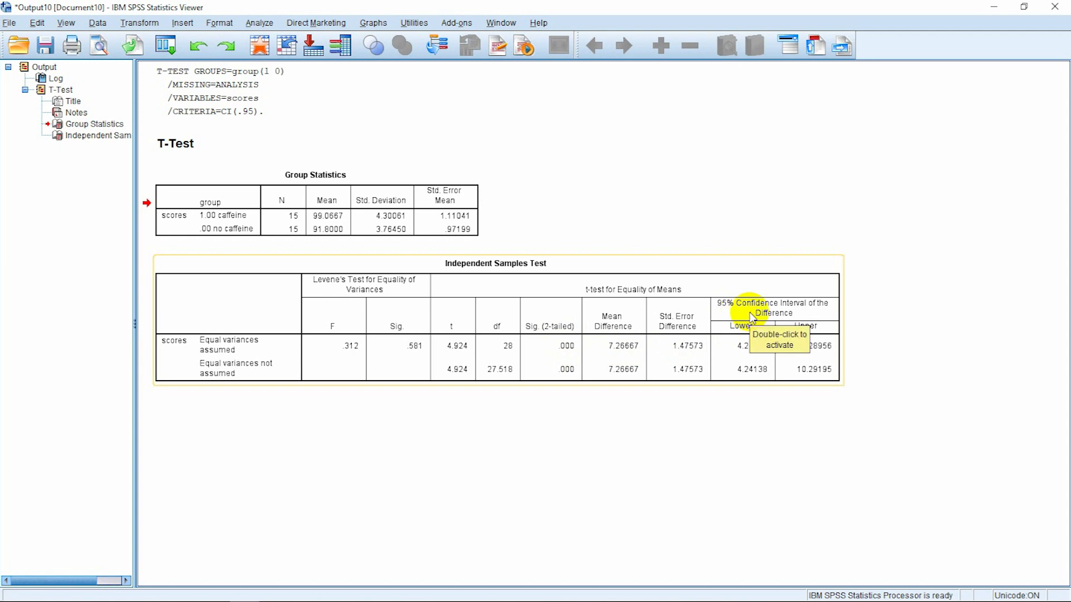
left_click(739, 431)
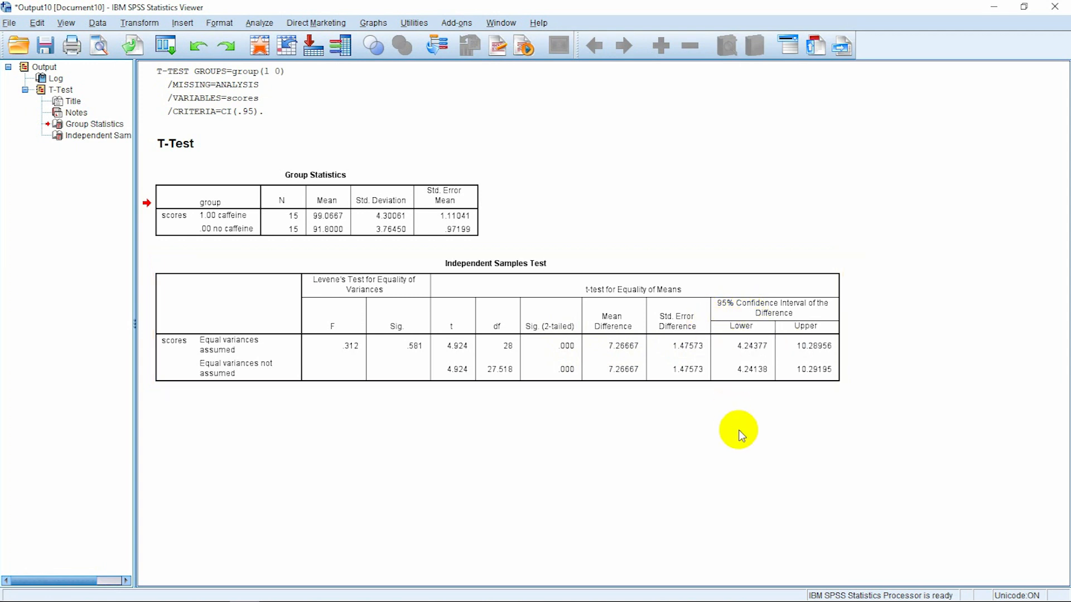
left_click(750, 371)
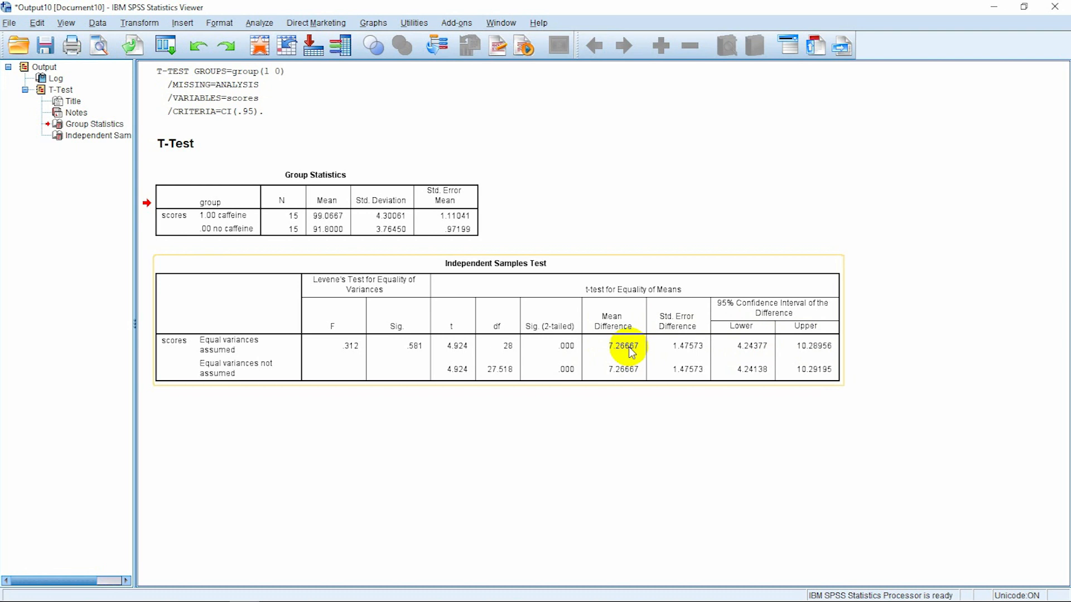
left_click(421, 178)
left_click(166, 346)
left_click(581, 418)
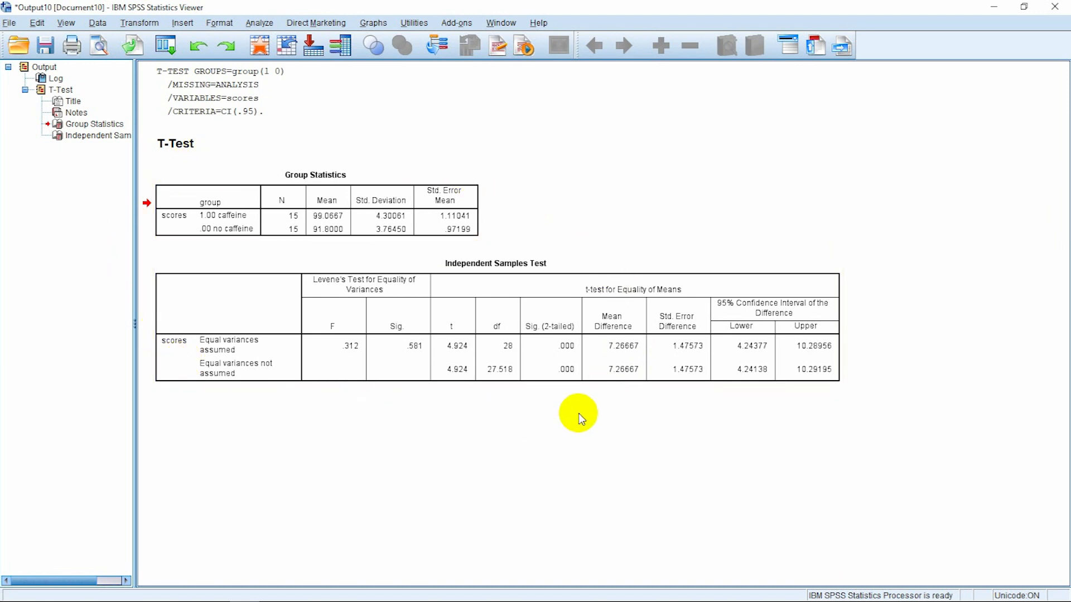